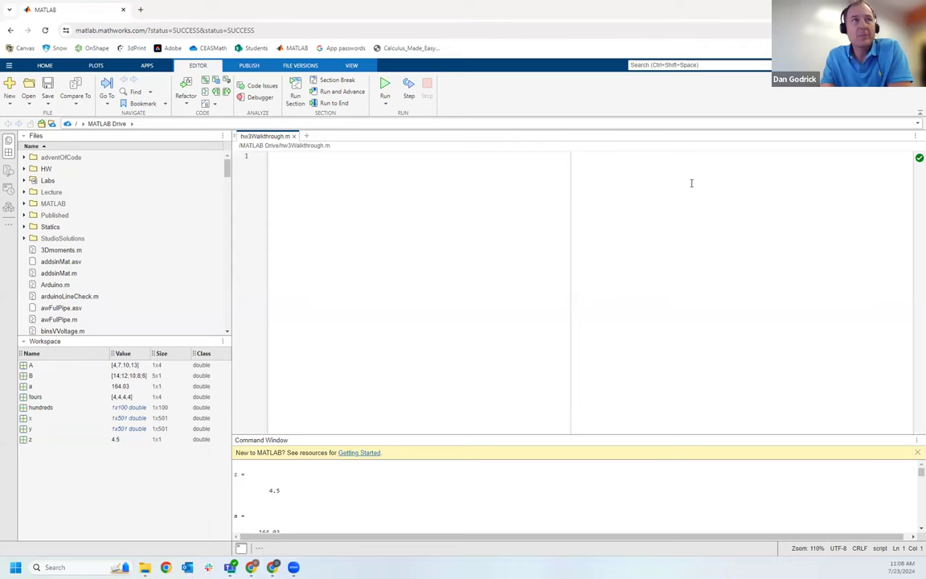
Step: Add a blank first line to the empty hw3Walkthrough.m script and bring up the HW 3 document
{"action": "left_click", "coordinate": [381, 196]}
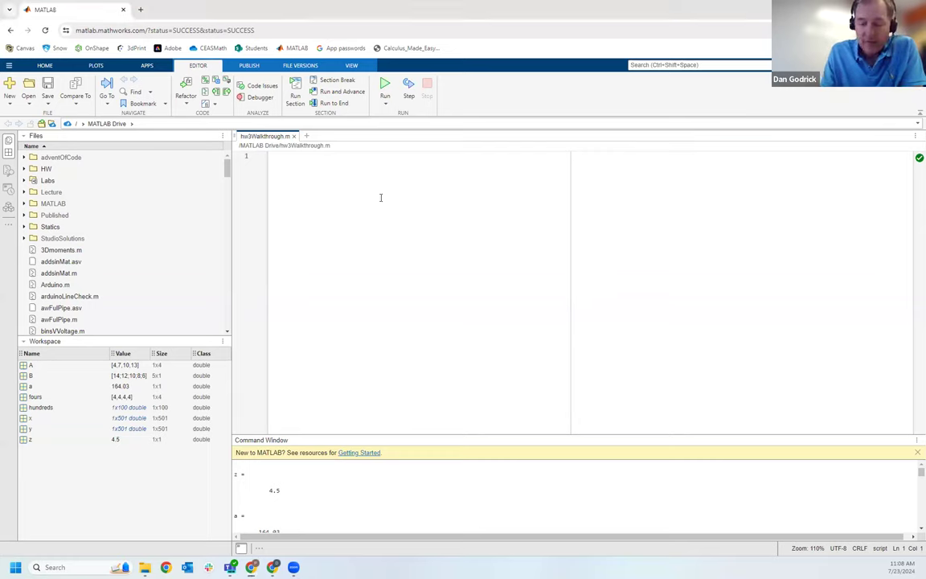
{"action": "key", "text": "Return"}
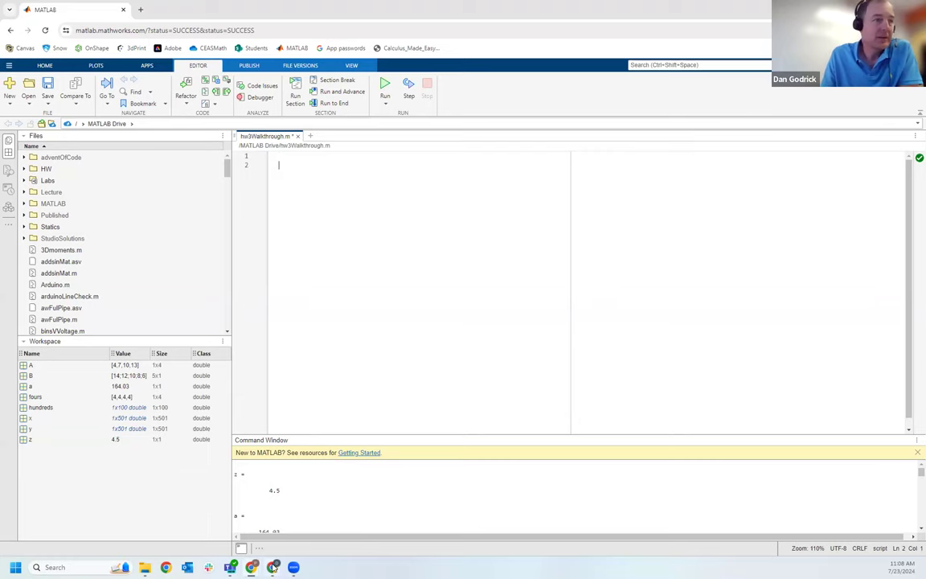
{"action": "left_click", "coordinate": [274, 567]}
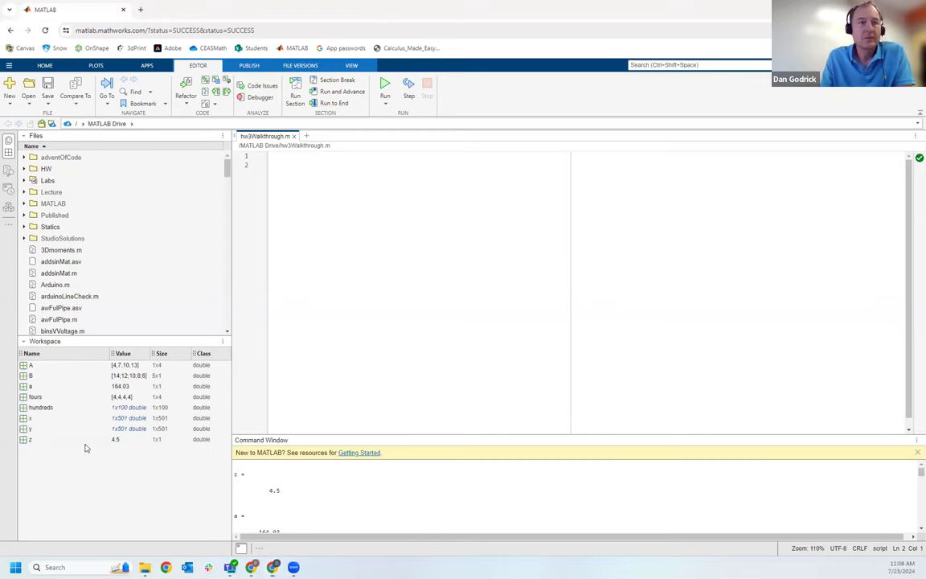
Step: Scroll through the HW 3 doc to the Gilat and Extra Credit sections, then return to MATLAB
{"action": "key", "text": "alt+Tab"}
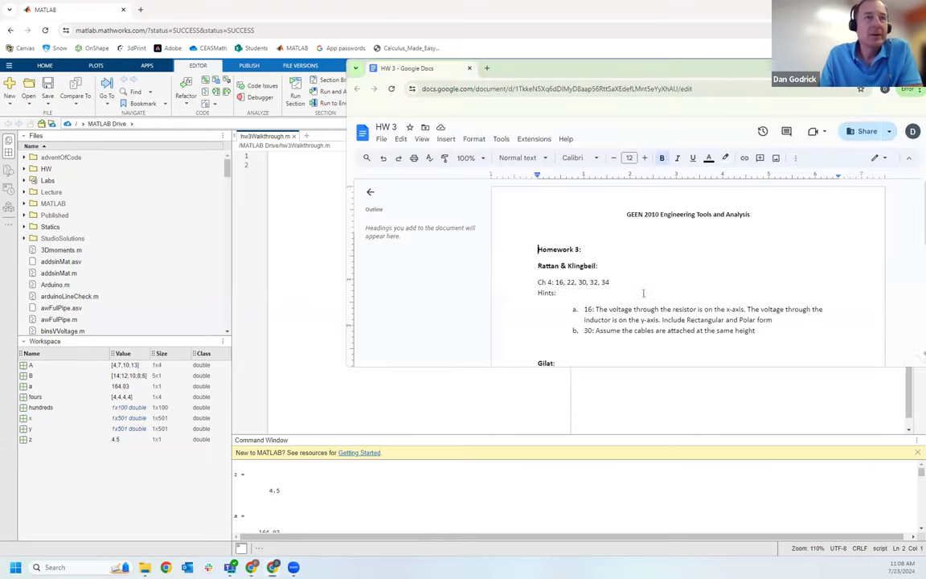
{"action": "scroll", "coordinate": [627, 291], "scroll_direction": "down", "scroll_amount": 1}
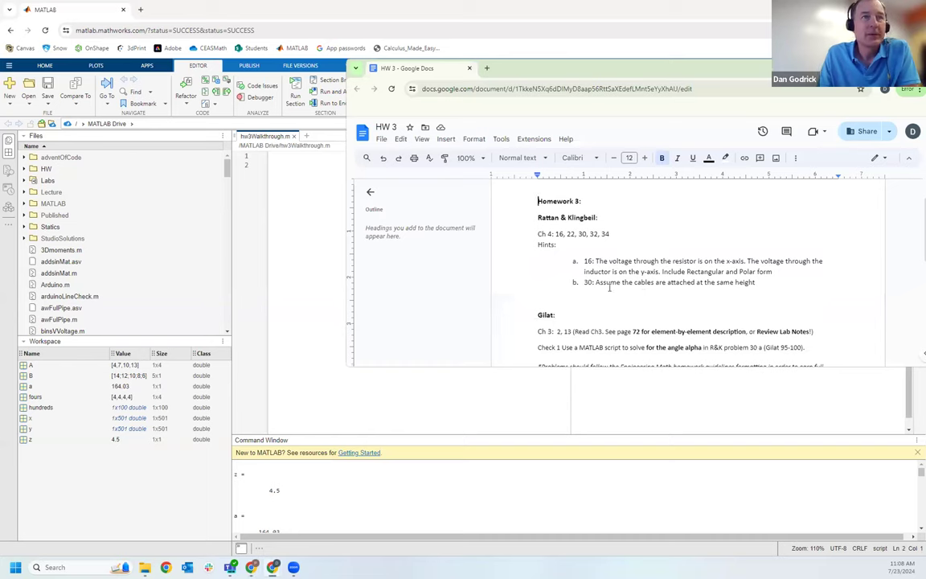
{"action": "scroll", "coordinate": [609, 288], "scroll_direction": "down", "scroll_amount": 1}
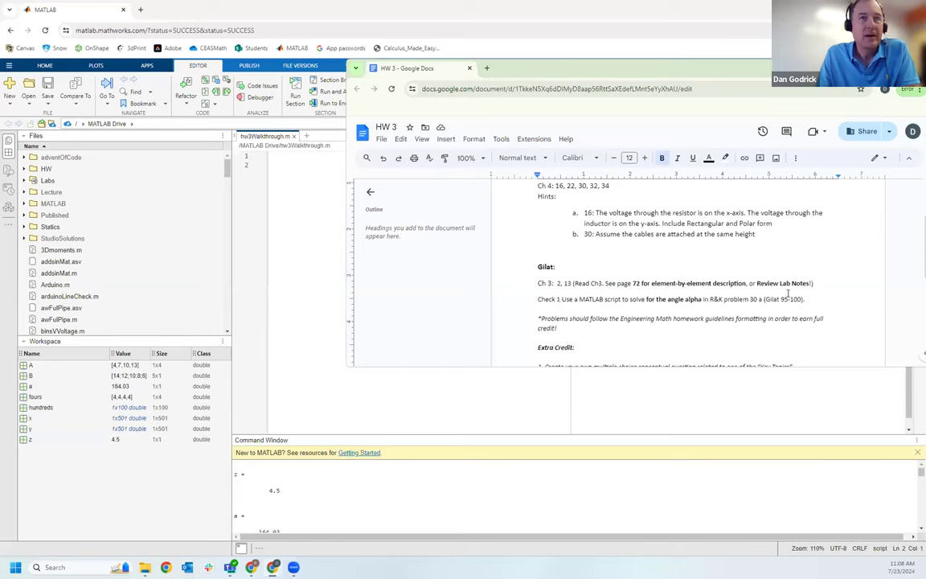
{"action": "scroll", "coordinate": [734, 306], "scroll_direction": "down", "scroll_amount": 1}
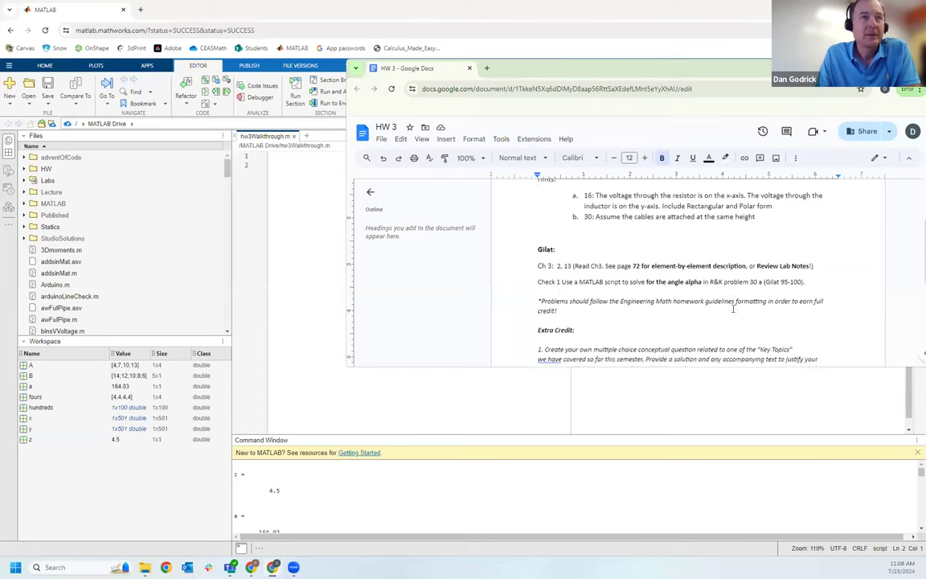
{"action": "scroll", "coordinate": [737, 305], "scroll_direction": "up", "scroll_amount": 2}
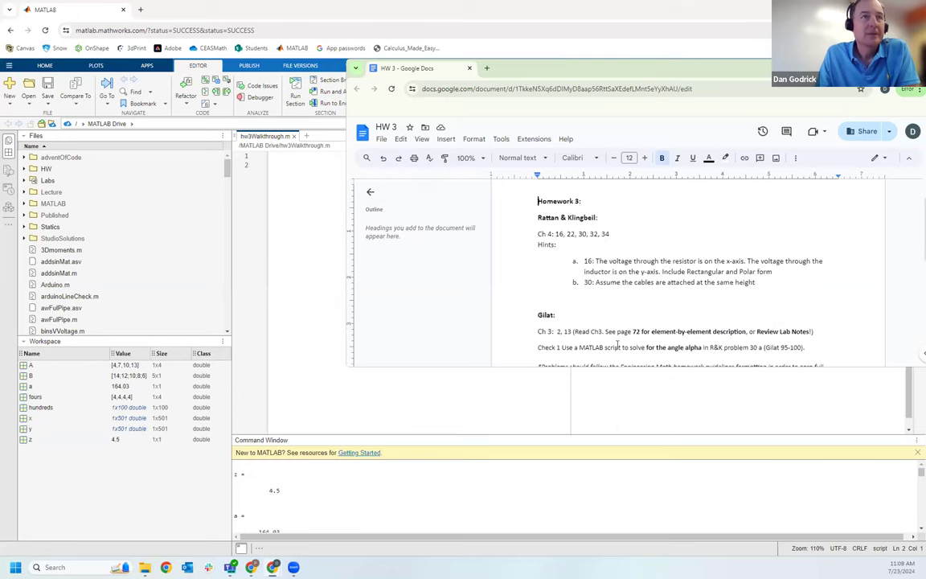
{"action": "left_click", "coordinate": [316, 244]}
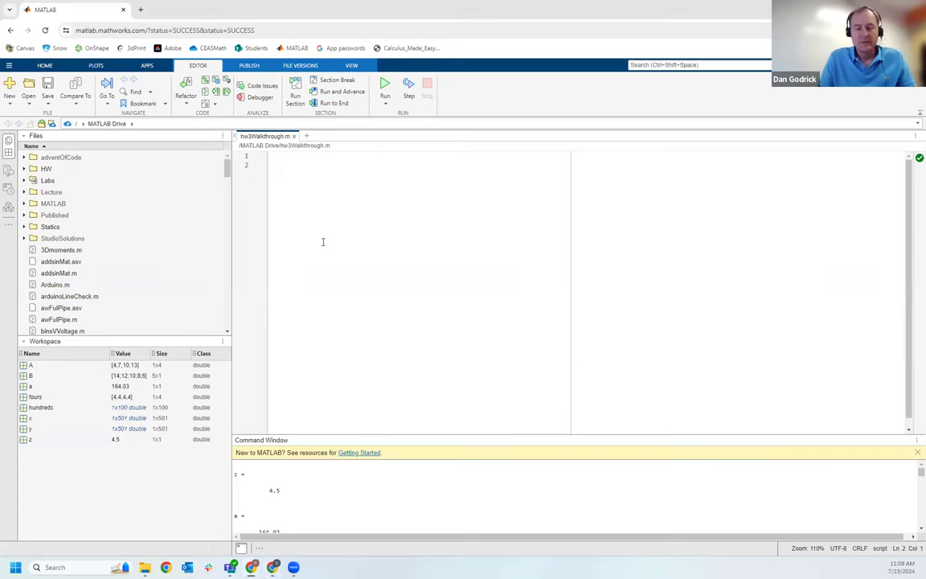
Step: Write clc, close all, clear all and format short g on separate lines at the script's top
{"action": "type", "text": "clc"}
{"action": "key", "text": "Return"}
{"action": "type", "text": "close"}
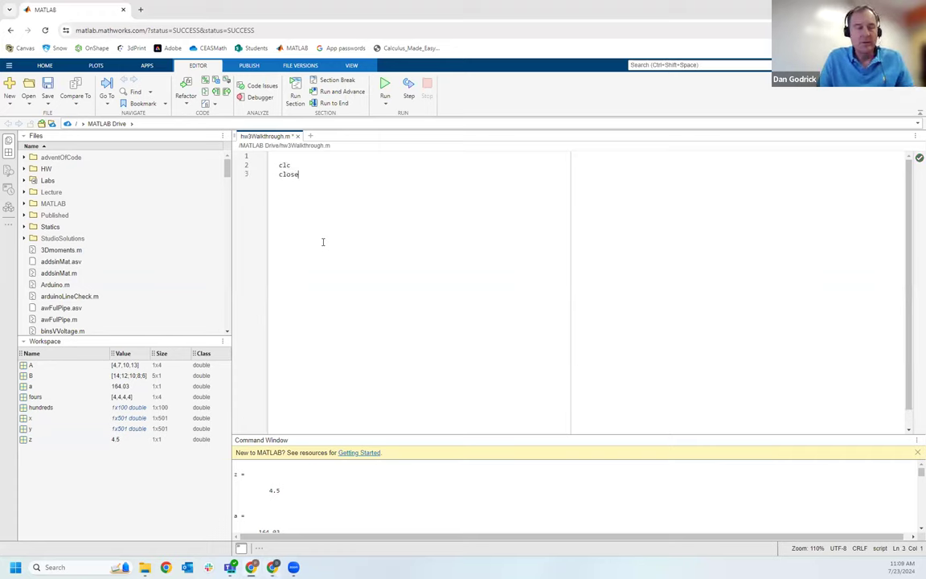
{"action": "type", "text": " all"}
{"action": "key", "text": "Return"}
{"action": "type", "text": "clear a"}
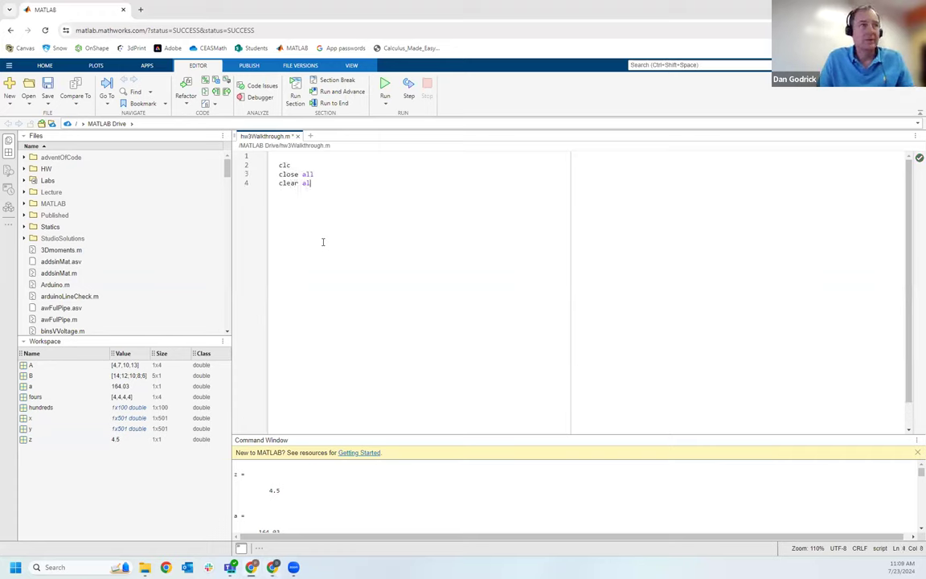
{"action": "type", "text": "l"}
{"action": "key", "text": "Return"}
{"action": "type", "text": "format s"}
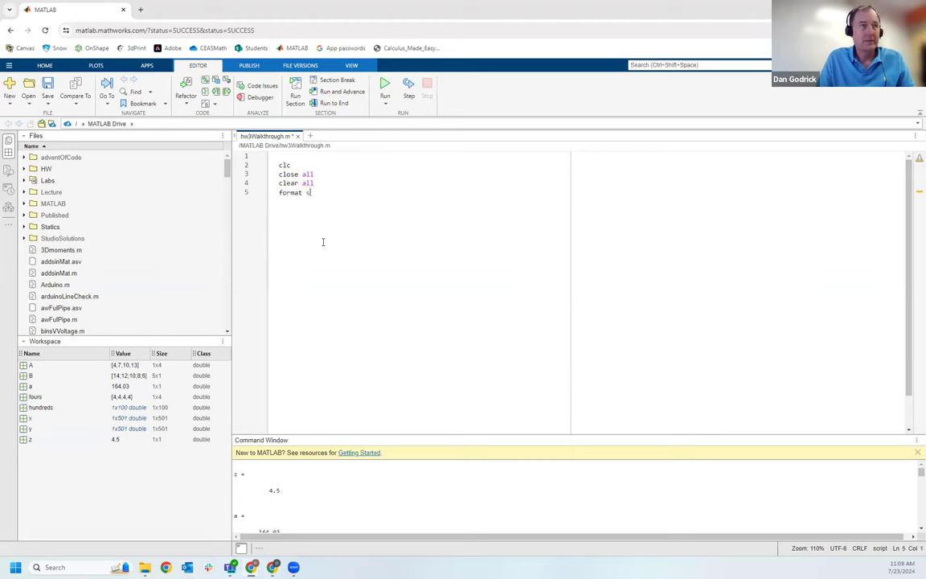
{"action": "type", "text": "hort g"}
{"action": "key", "text": "Return"}
{"action": "key", "text": "Return"}
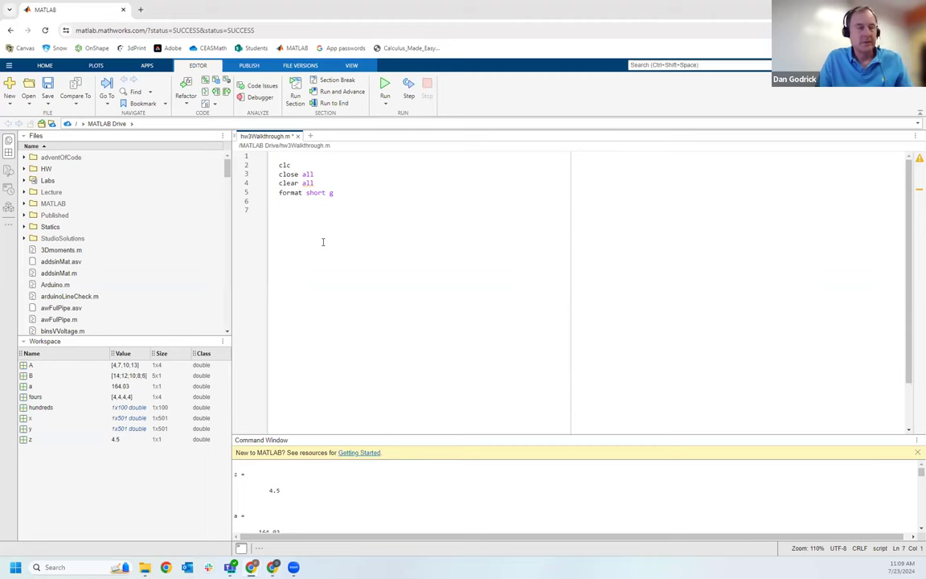
Step: Briefly view the HW 3 Google Doc, then switch back to the MATLAB editor
{"action": "key", "text": "alt+Tab"}
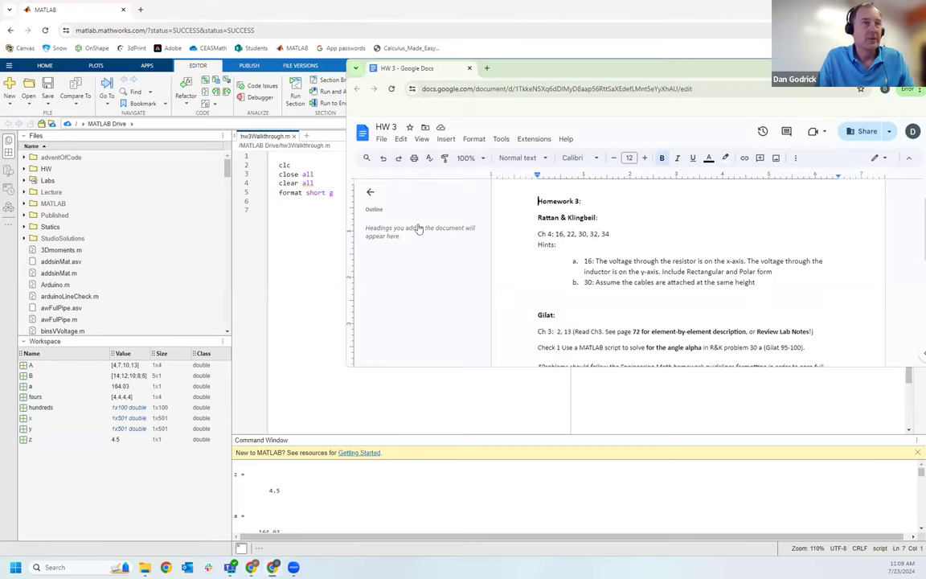
{"action": "key", "text": "alt+Tab"}
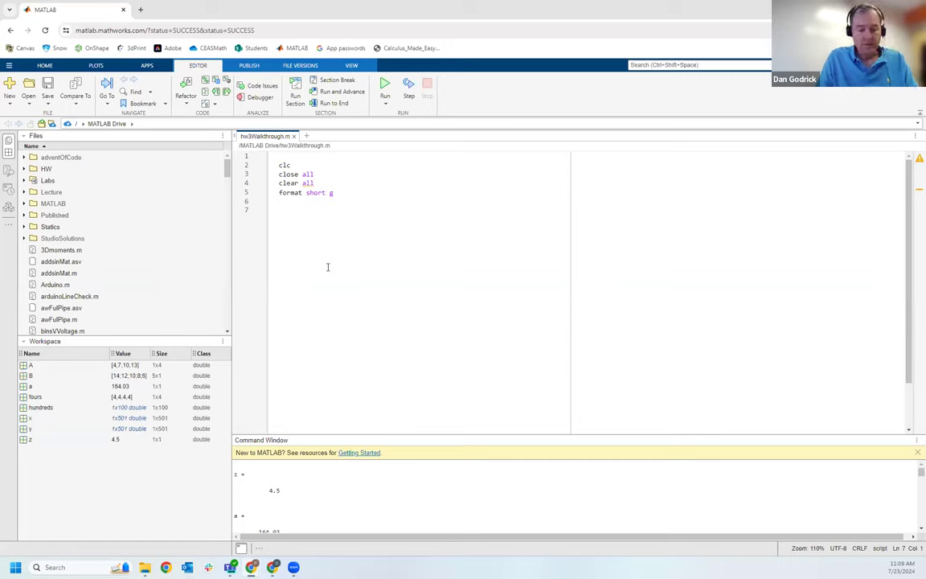
Step: Enter y = x^4*exp(-x) and insert x = [1 2 3 4 5] on the line above it
{"action": "type", "text": "y = "}
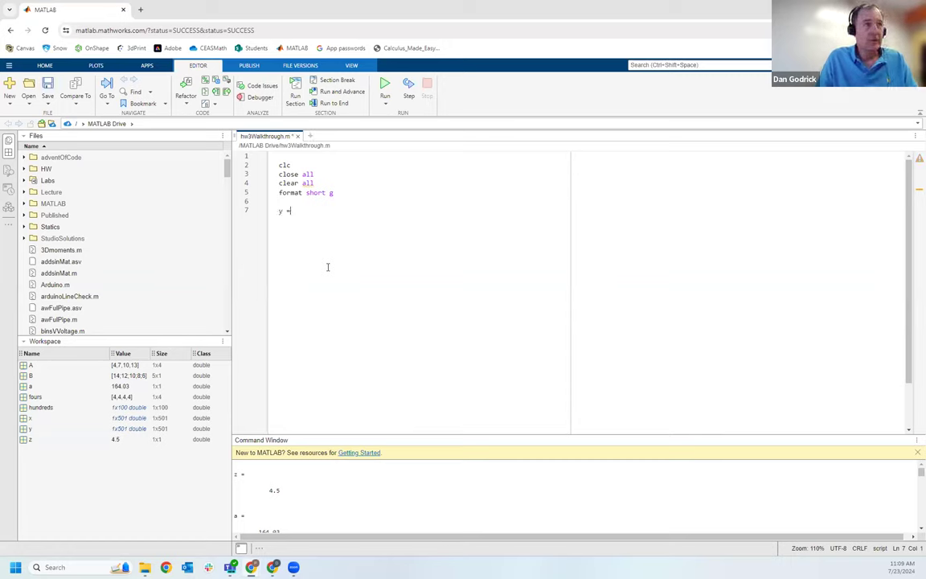
{"action": "type", "text": "x"}
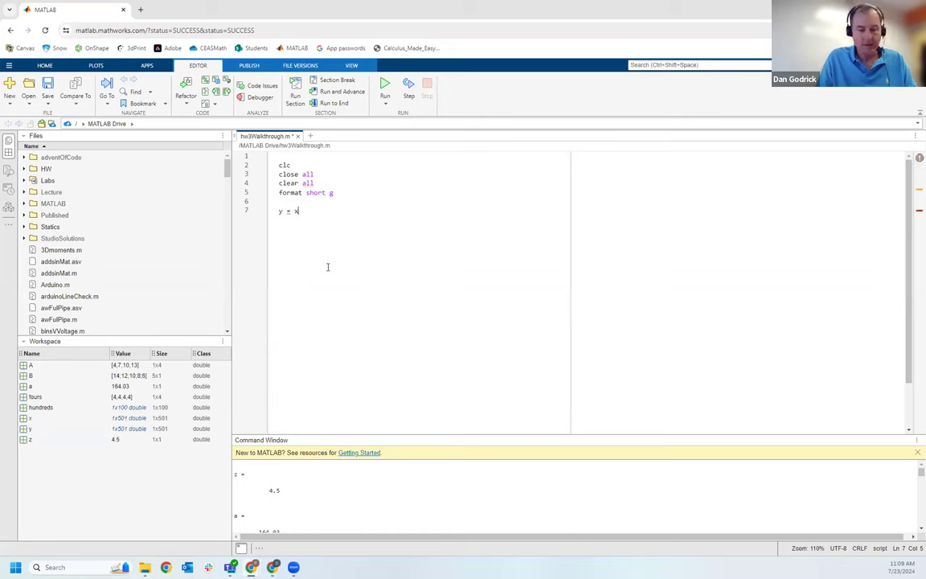
{"action": "type", "text": "^4*e"}
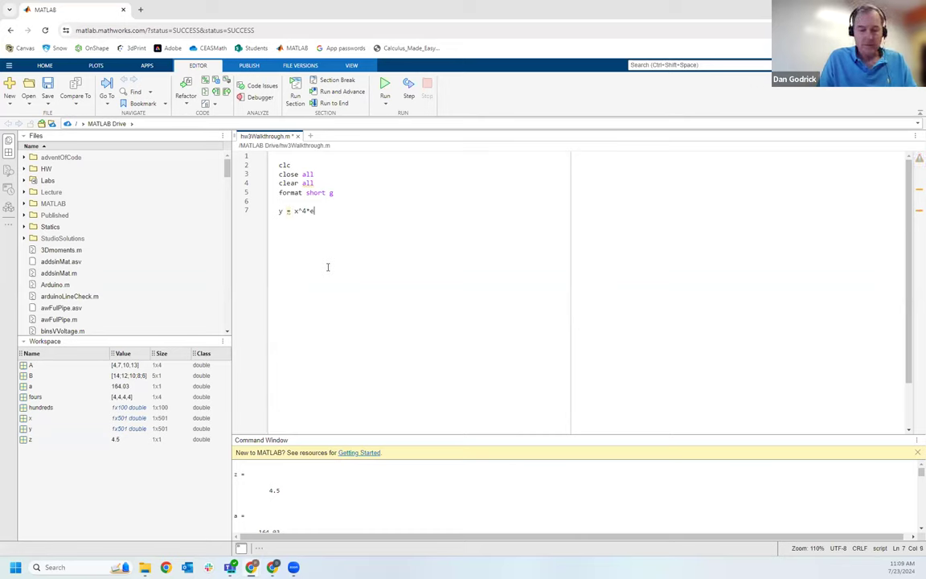
{"action": "type", "text": "xp"}
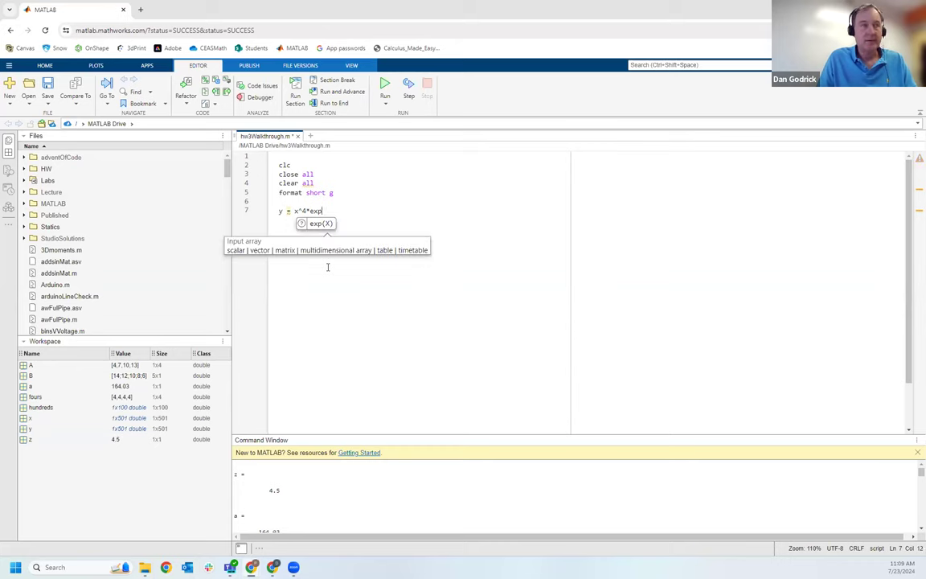
{"action": "type", "text": "(-x"}
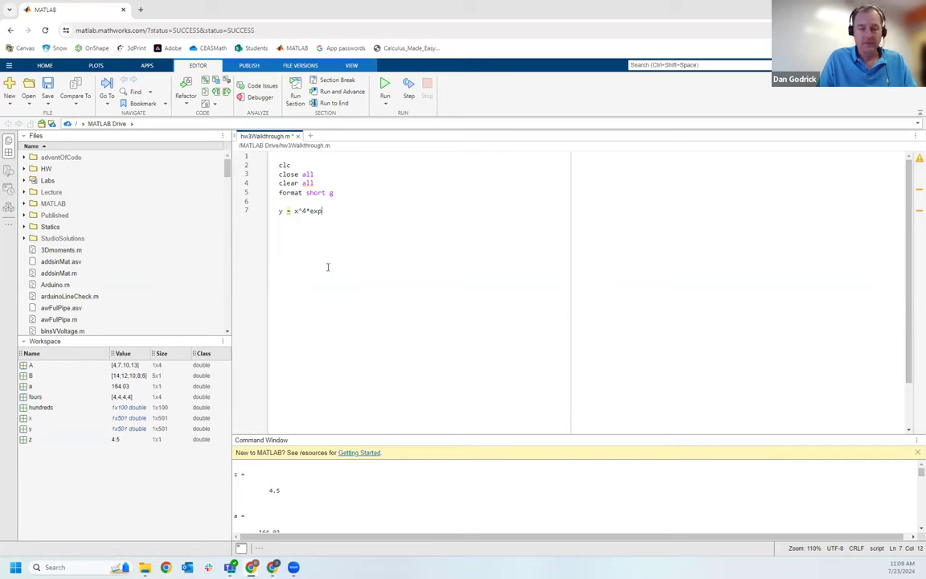
{"action": "type", "text": "("}
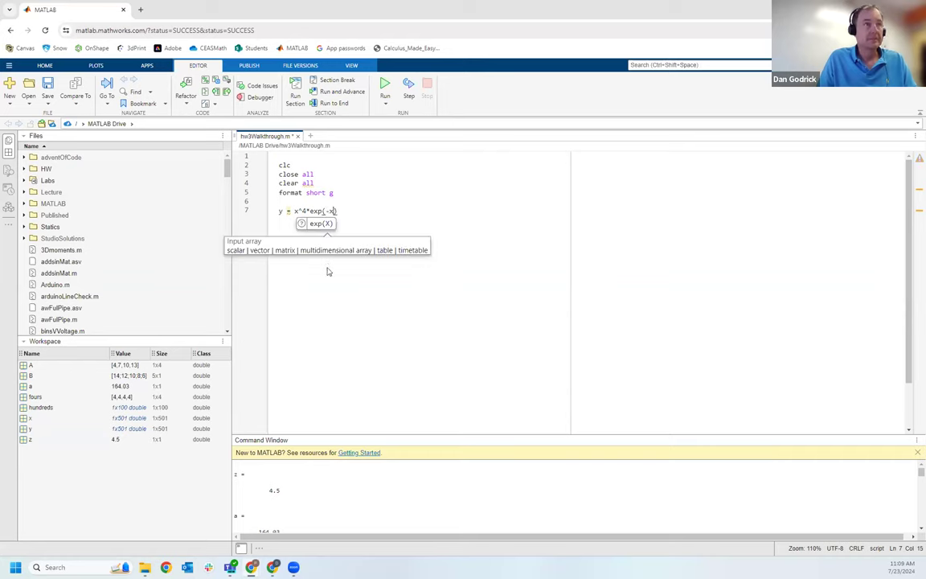
{"action": "type", "text": "-x"}
{"action": "key", "text": "Up"}
{"action": "key", "text": "Return"}
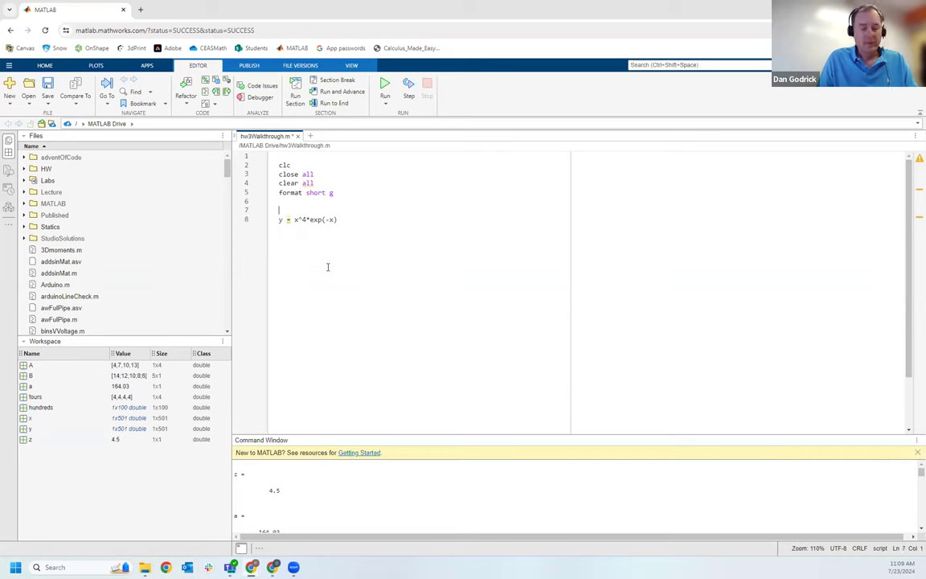
{"action": "type", "text": "x = "}
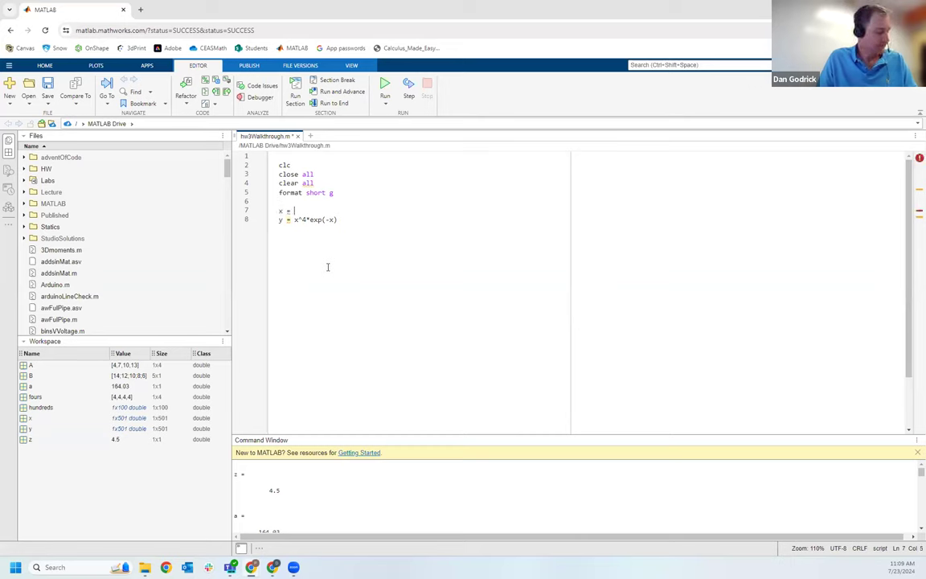
{"action": "type", "text": "["}
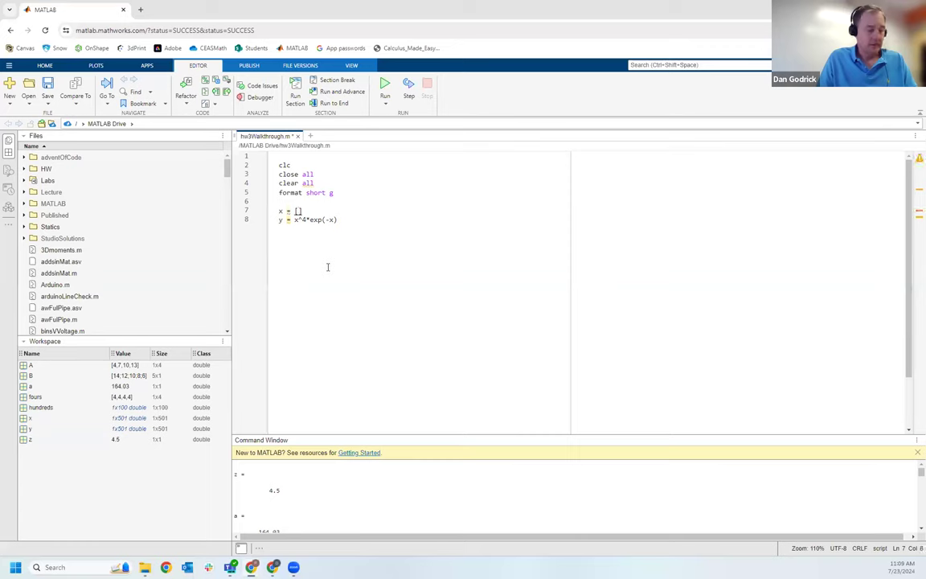
{"action": "type", "text": "1 2 3 4"}
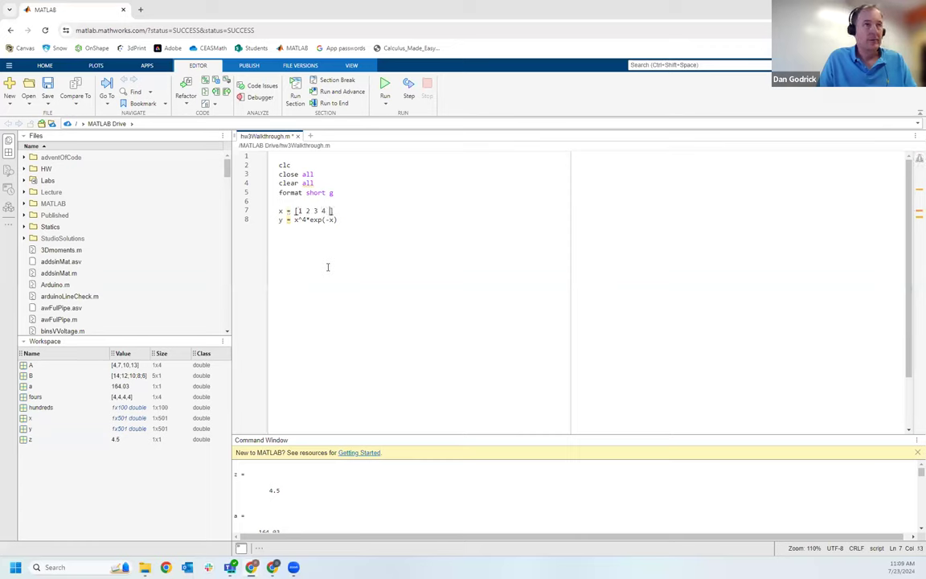
{"action": "type", "text": " 5"}
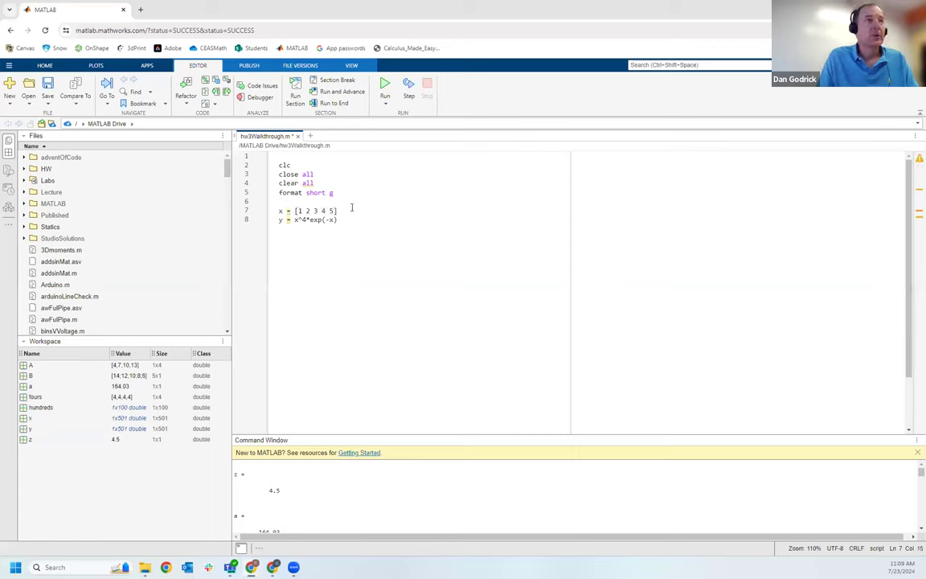
Step: Insert a %Ch3-2 comment line above the x definition
{"action": "left_click_drag", "start_coordinate": [338, 211], "coordinate": [278, 210]}
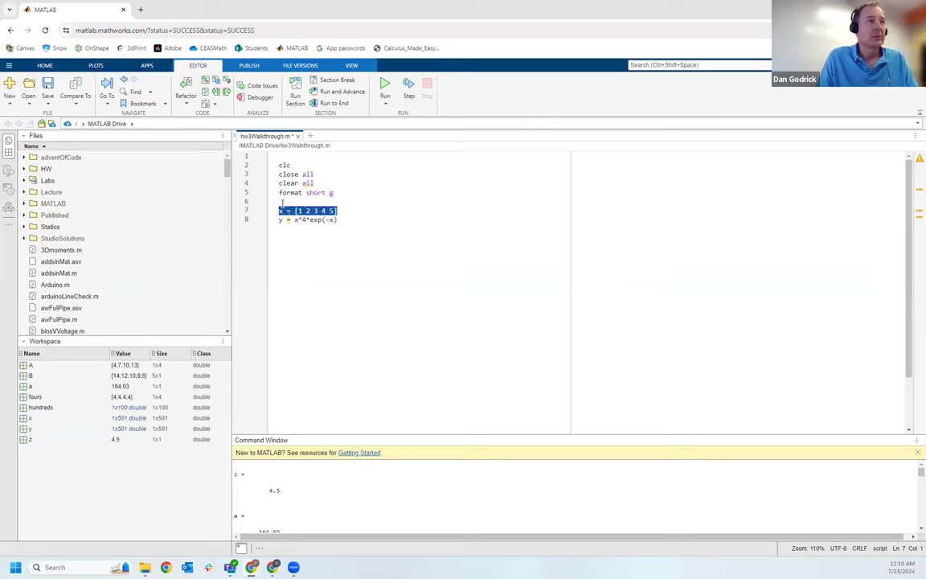
{"action": "left_click", "coordinate": [282, 211]}
{"action": "key", "text": "Return"}
{"action": "key", "text": "Up"}
{"action": "type", "text": "%"}
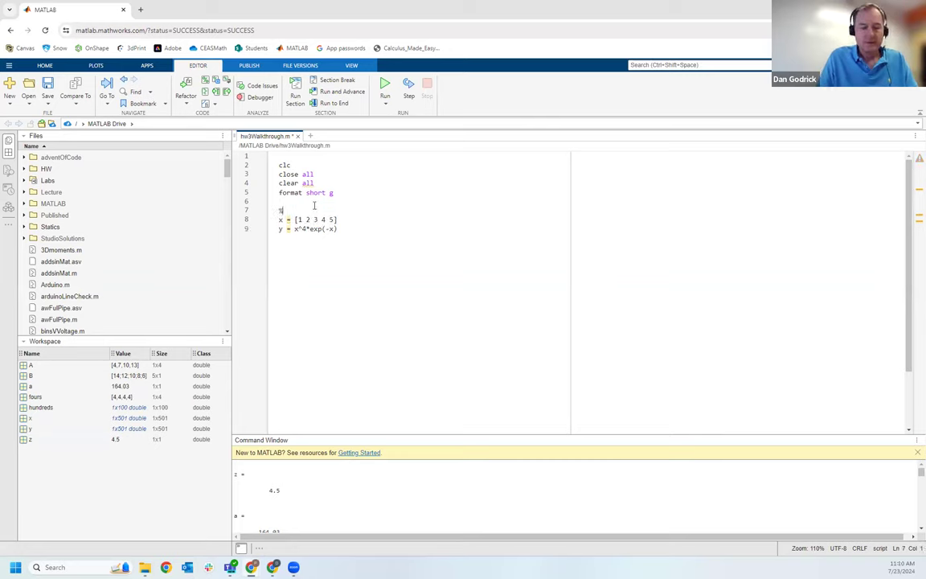
{"action": "type", "text": "Ch3-2"}
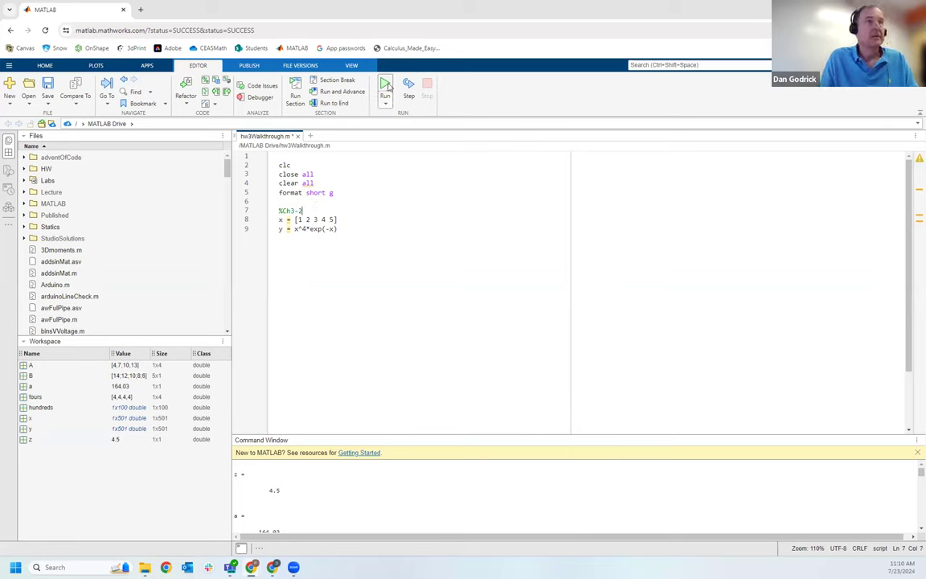
Step: Run the script, then change x^4 to element-wise x.^4, save, and rerun
{"action": "key", "text": "F5"}
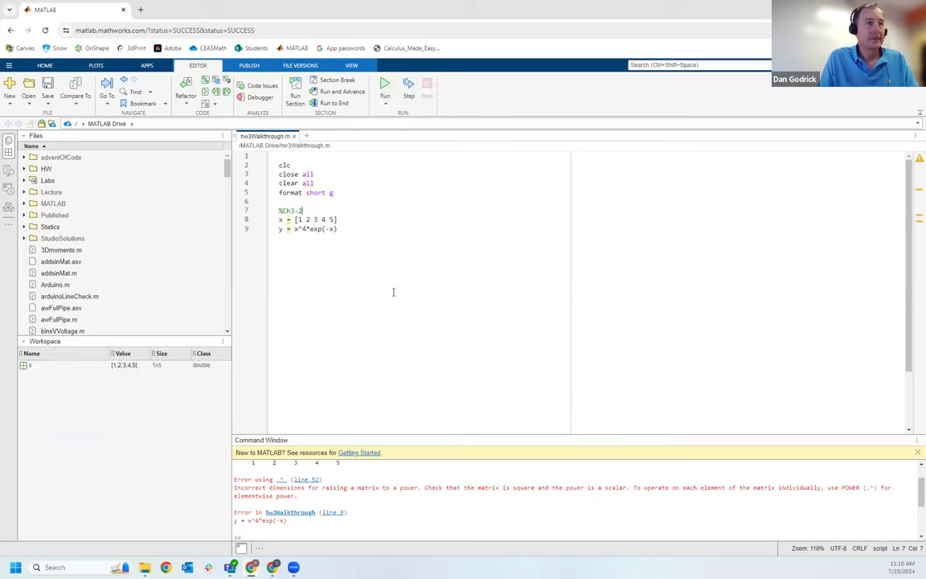
{"action": "left_click", "coordinate": [297, 228]}
{"action": "left_click_drag", "start_coordinate": [336, 219], "coordinate": [279, 220]}
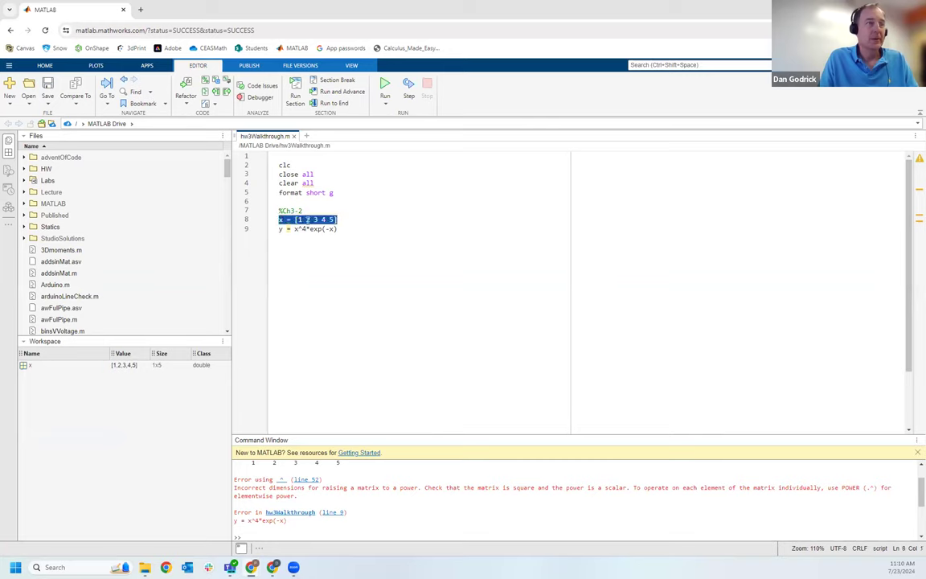
{"action": "left_click", "coordinate": [308, 220]}
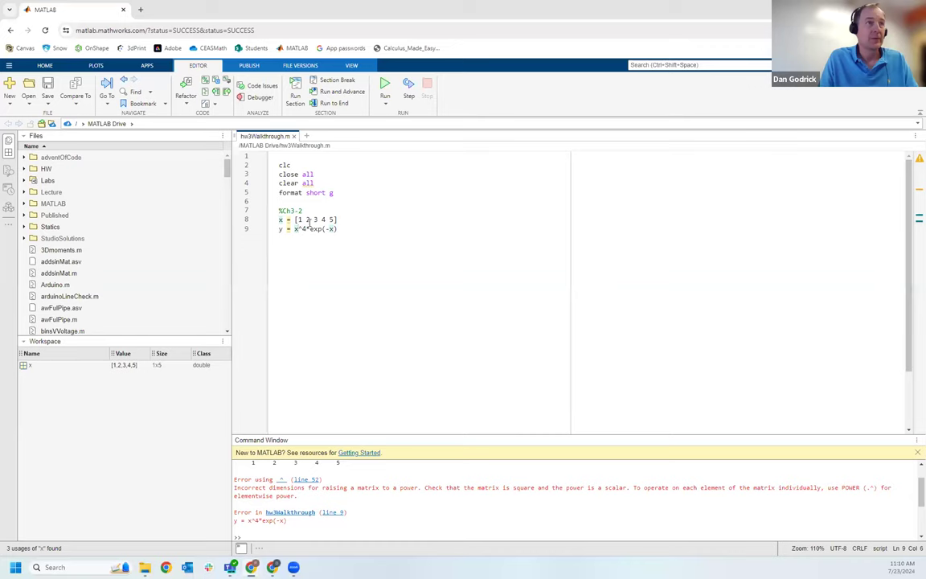
{"action": "type", "text": "."}
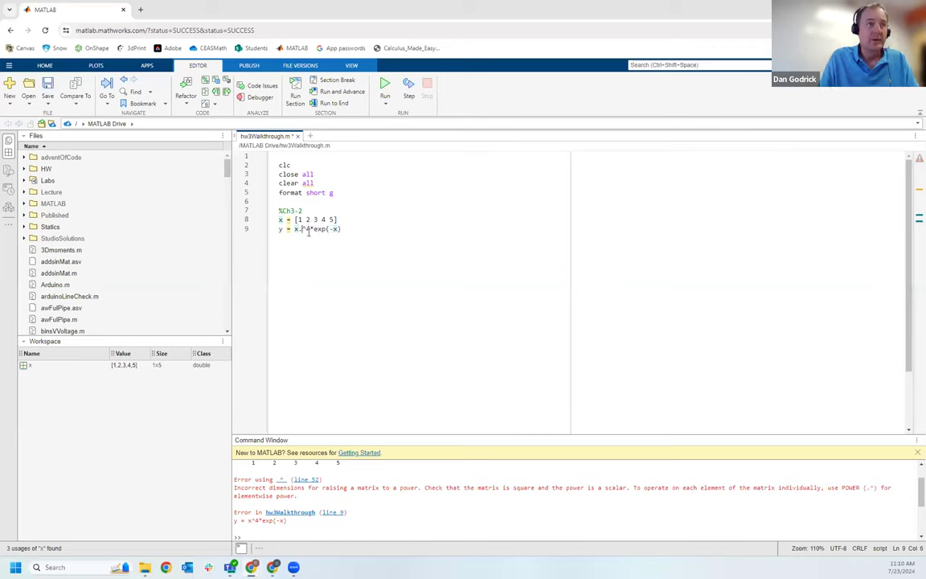
{"action": "key", "text": "ctrl+s"}
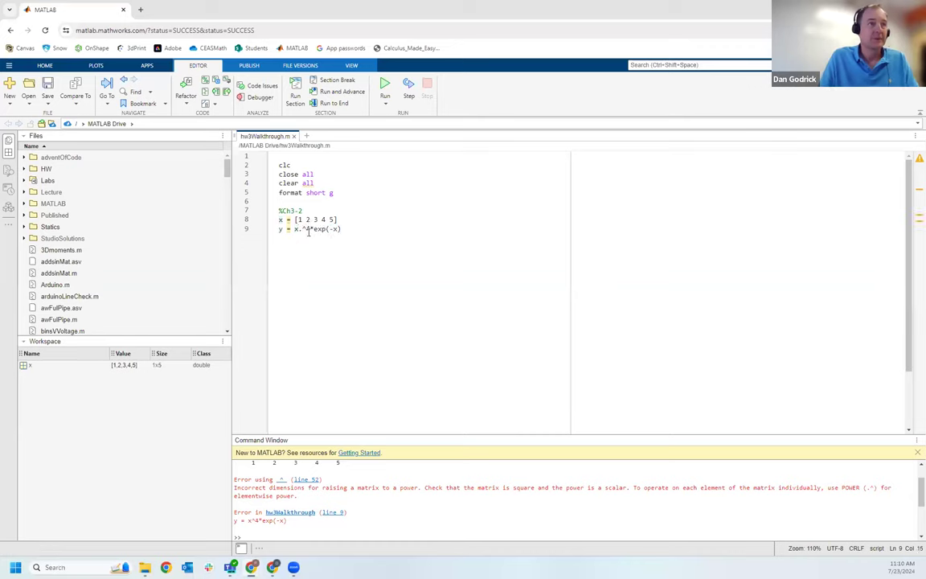
{"action": "left_click", "coordinate": [385, 85]}
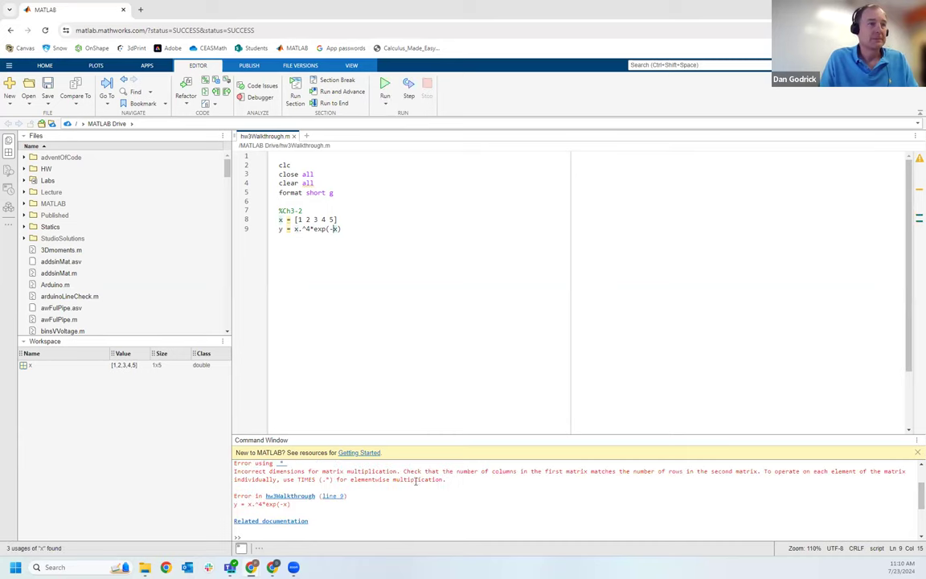
Step: Make the multiplication element-wise so y = x.^4.*exp(-x), rerun, and add blank lines below
{"action": "left_click", "coordinate": [309, 230]}
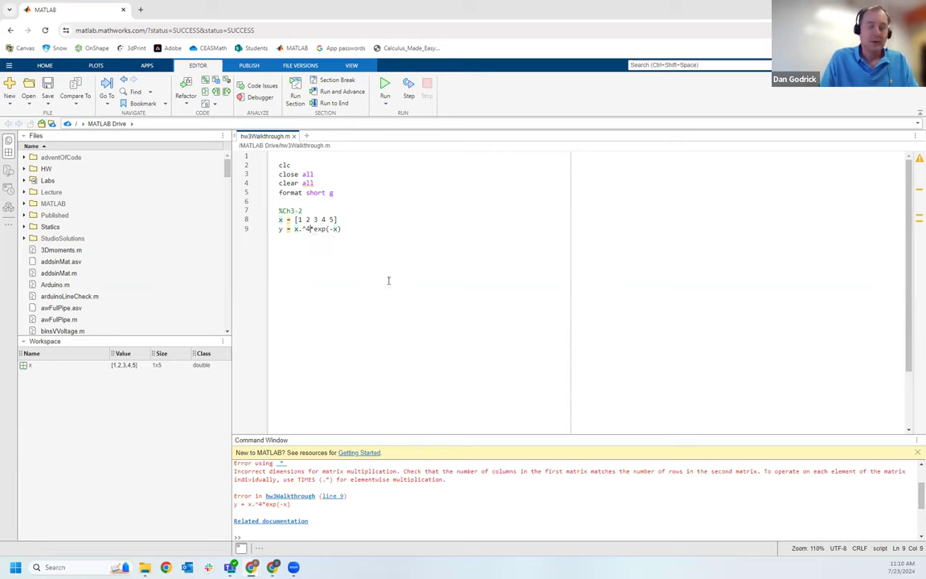
{"action": "type", "text": "."}
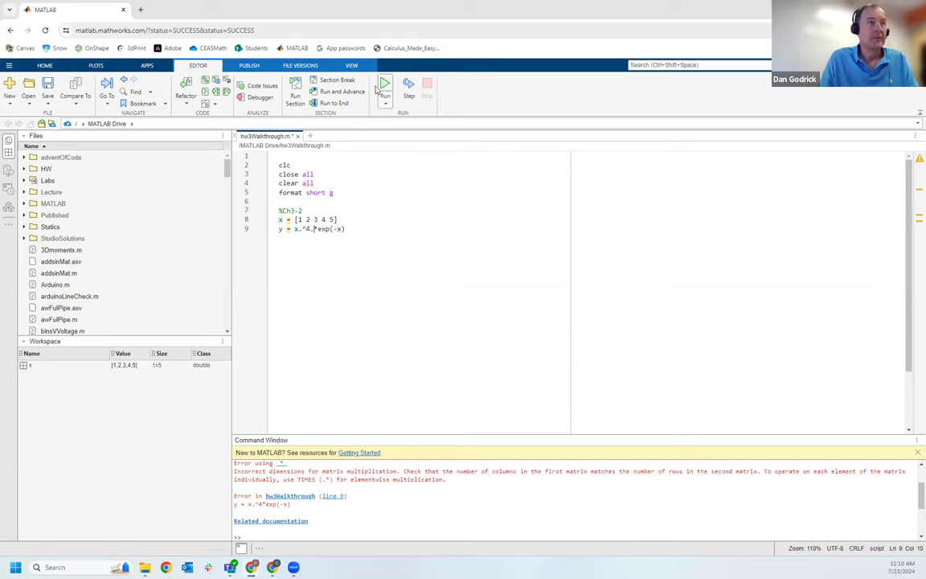
{"action": "key", "text": "F5"}
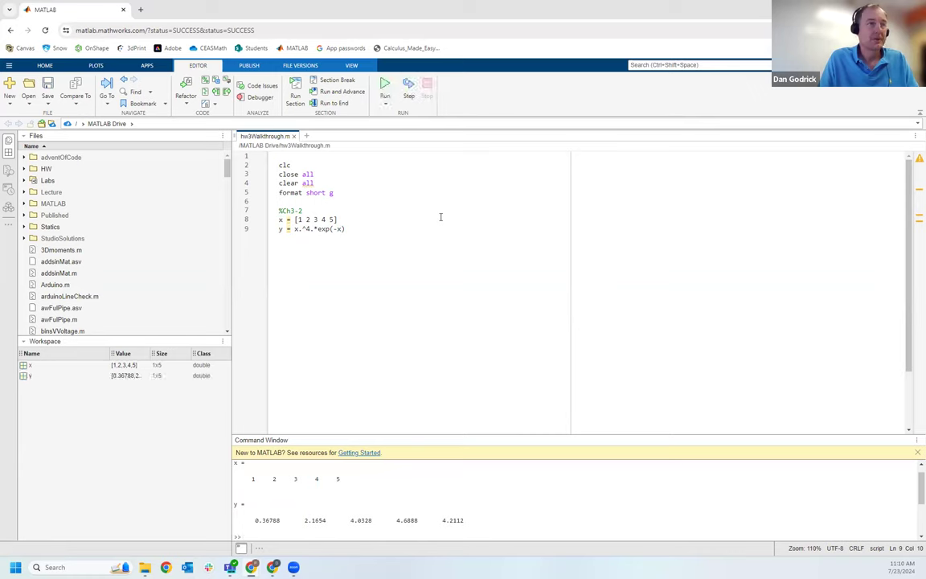
{"action": "left_click_drag", "start_coordinate": [346, 229], "coordinate": [317, 229]}
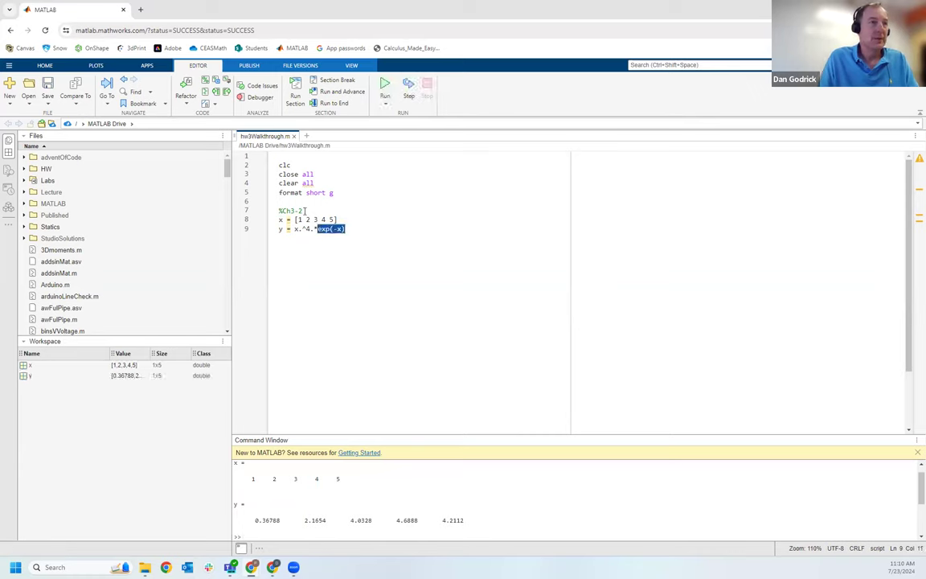
{"action": "left_click", "coordinate": [351, 231]}
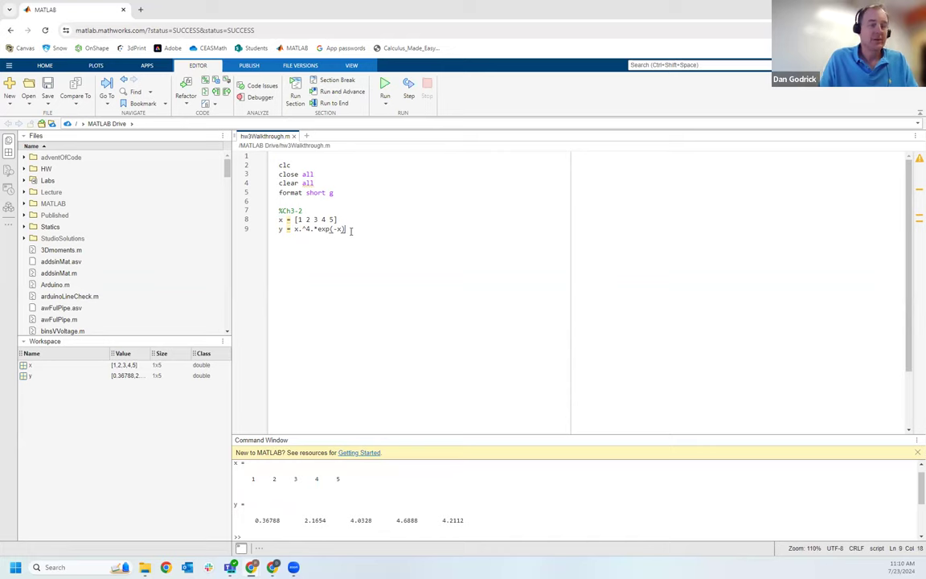
{"action": "key", "text": "Return"}
{"action": "key", "text": "Return"}
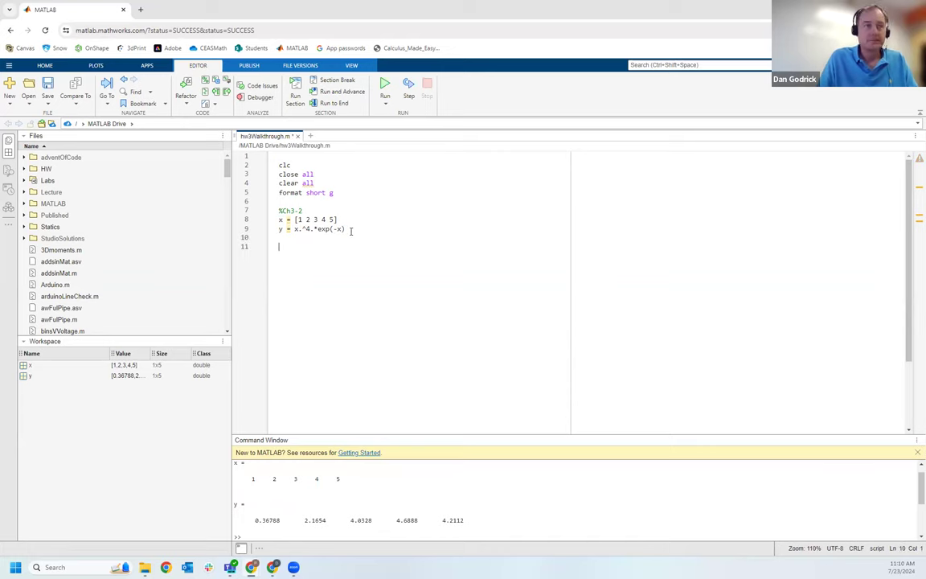
Step: After checking the HW 3 doc, add a %Ch3-13 comment line in the script
{"action": "key", "text": "alt+Tab"}
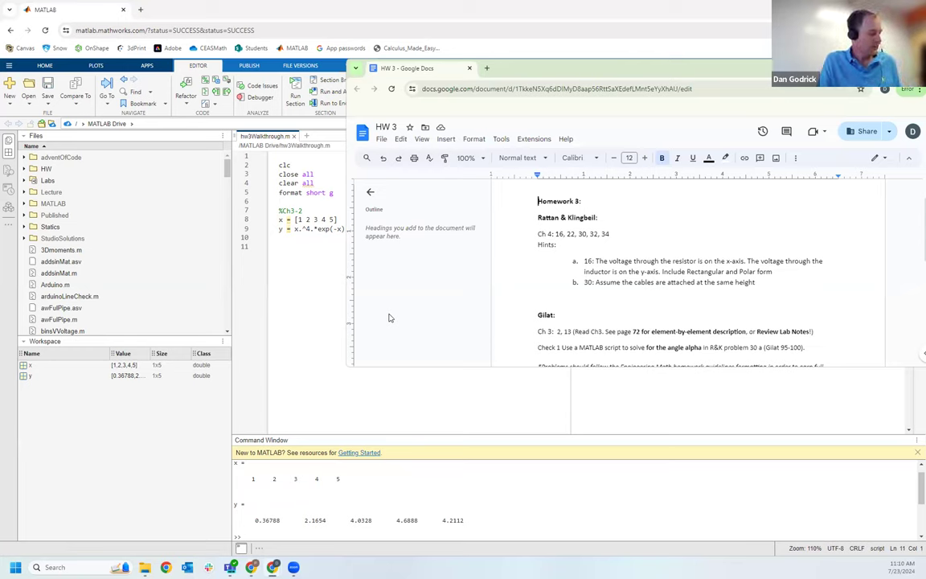
{"action": "left_click", "coordinate": [311, 270]}
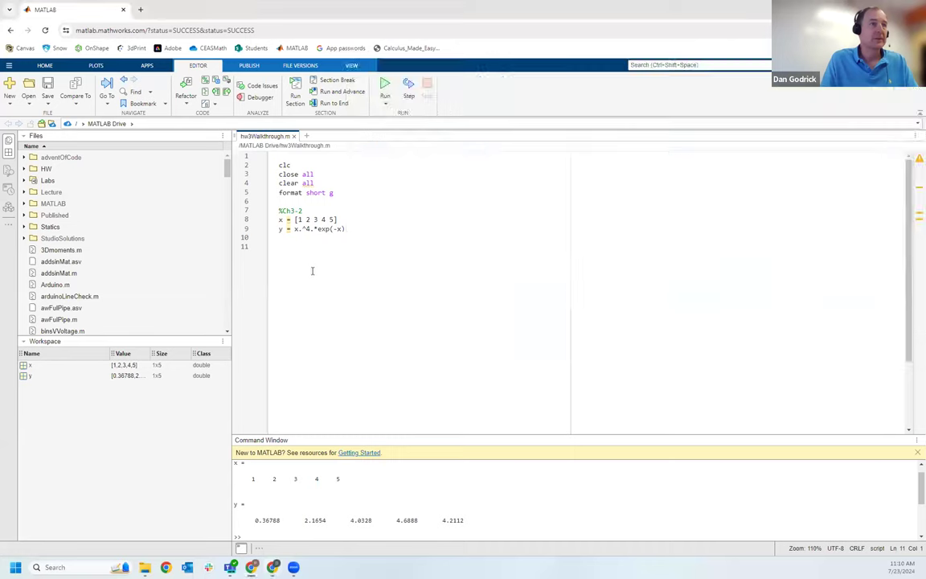
{"action": "type", "text": "Ch"}
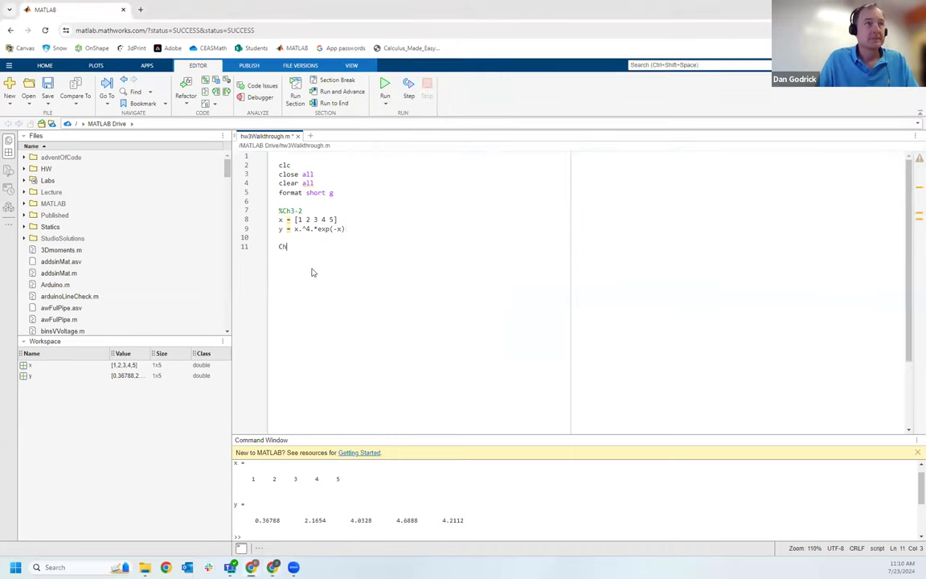
{"action": "type", "text": "2"}
{"action": "key", "text": "BackSpace"}
{"action": "key", "text": "BackSpace"}
{"action": "type", "text": "3-"}
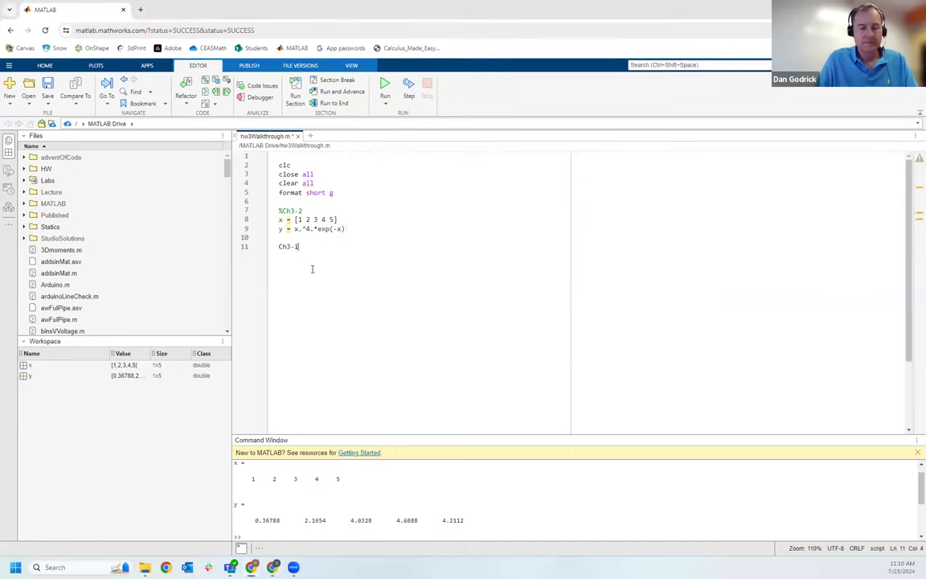
{"action": "type", "text": "13"}
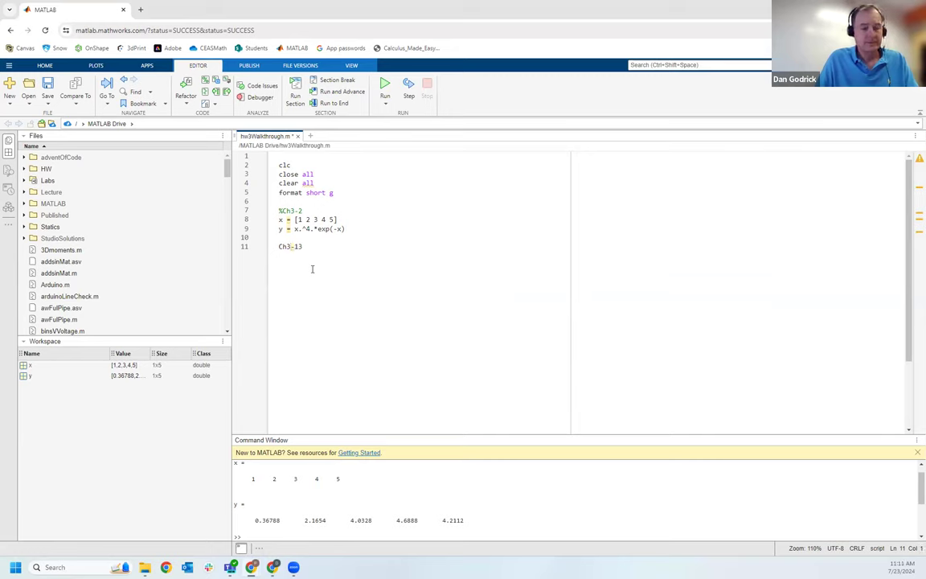
{"action": "type", "text": "%"}
{"action": "key", "text": "Right"}
{"action": "key", "text": "Right"}
{"action": "key", "text": "Right"}
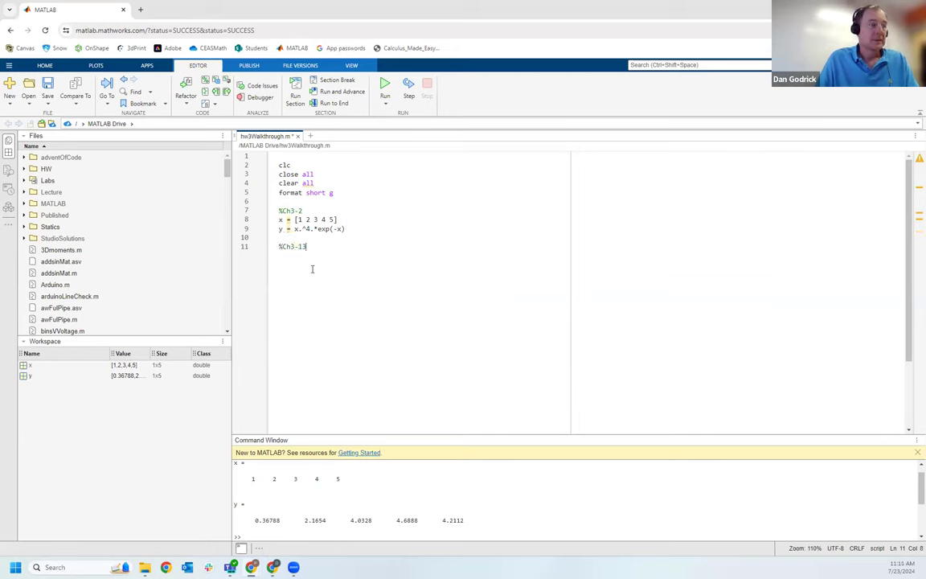
{"action": "key", "text": "Return"}
Step: Define v and correct its entries to v = [1 3 5 7]
{"action": "type", "text": "["}
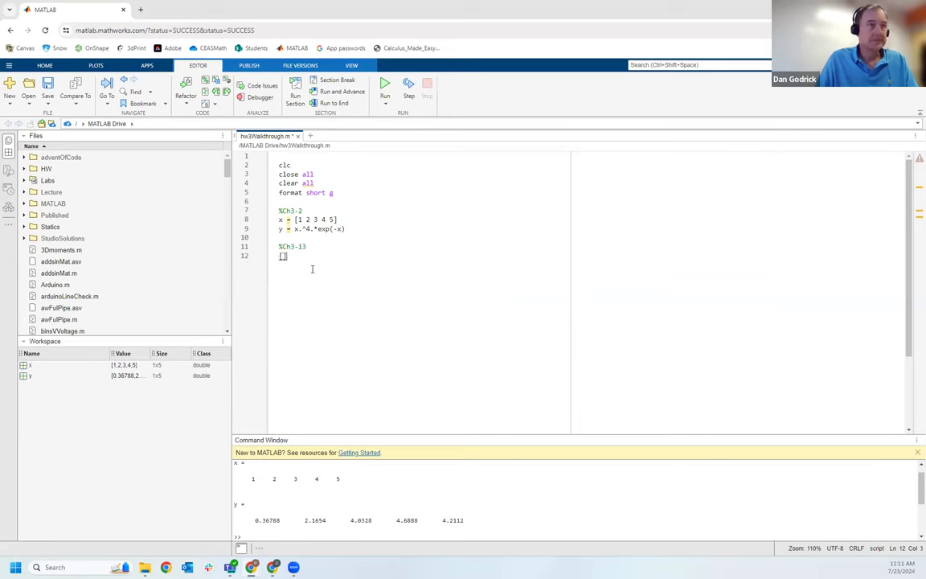
{"action": "type", "text": "v = "}
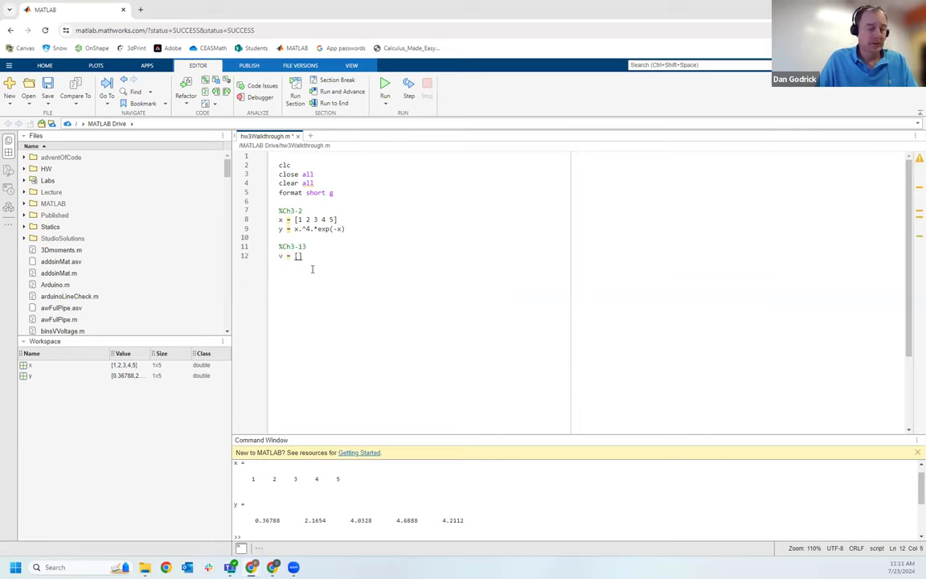
{"action": "type", "text": "1 "}
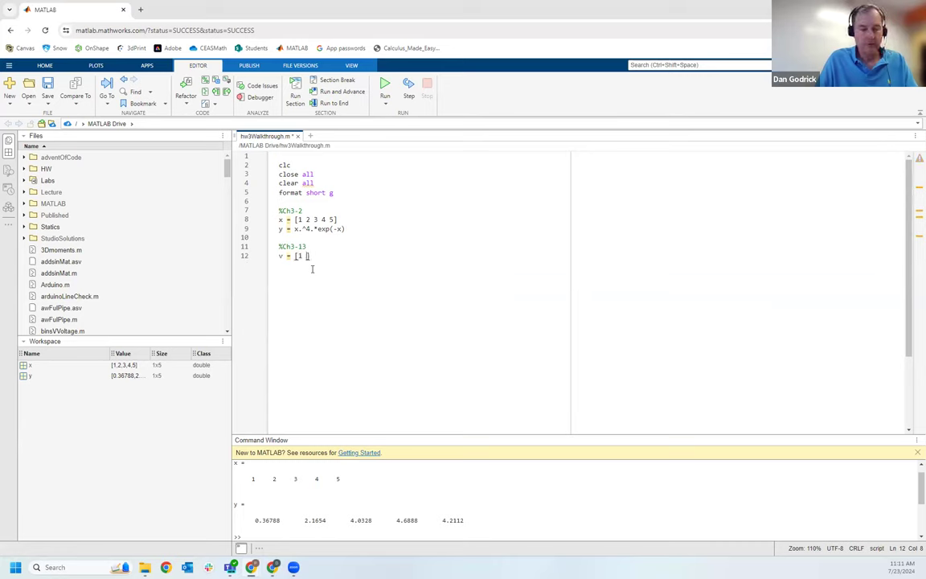
{"action": "type", "text": "2 4 "}
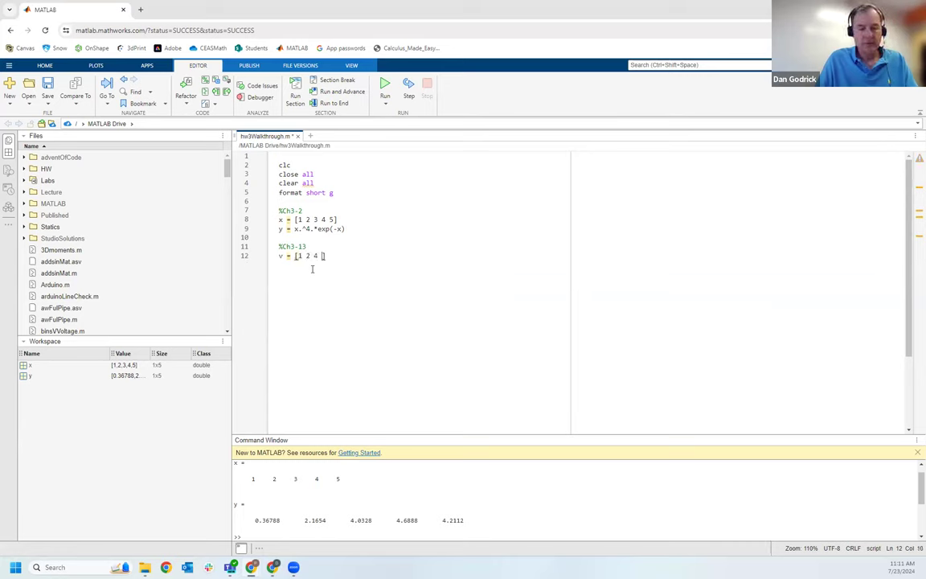
{"action": "type", "text": "8"}
{"action": "key", "text": "Return"}
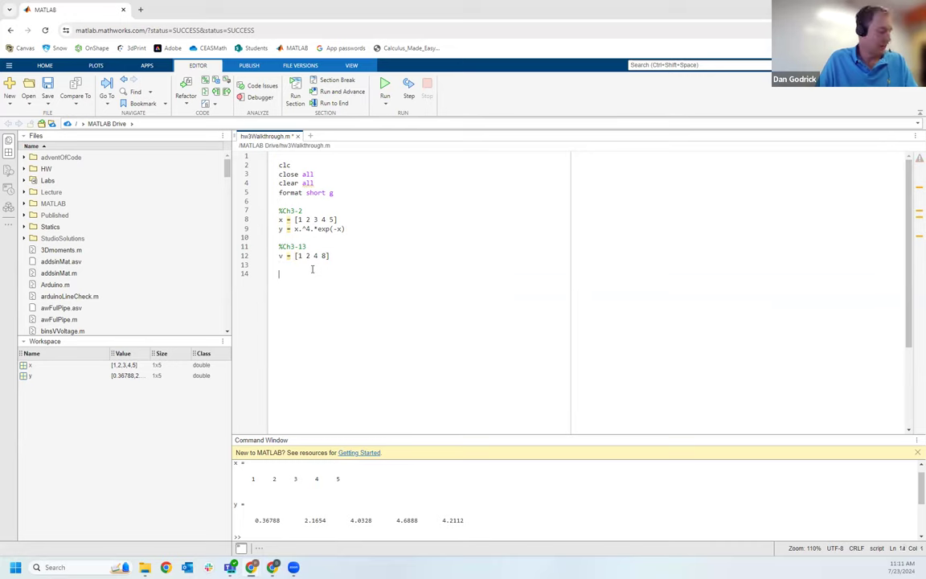
{"action": "key", "text": "Return"}
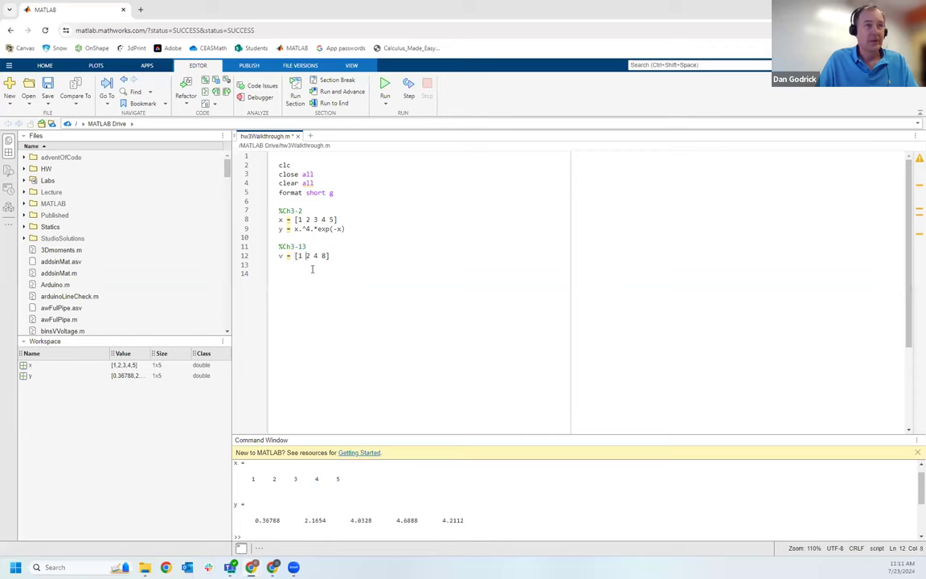
{"action": "type", "text": "3"}
{"action": "key", "text": "Right"}
{"action": "key", "text": "Delete"}
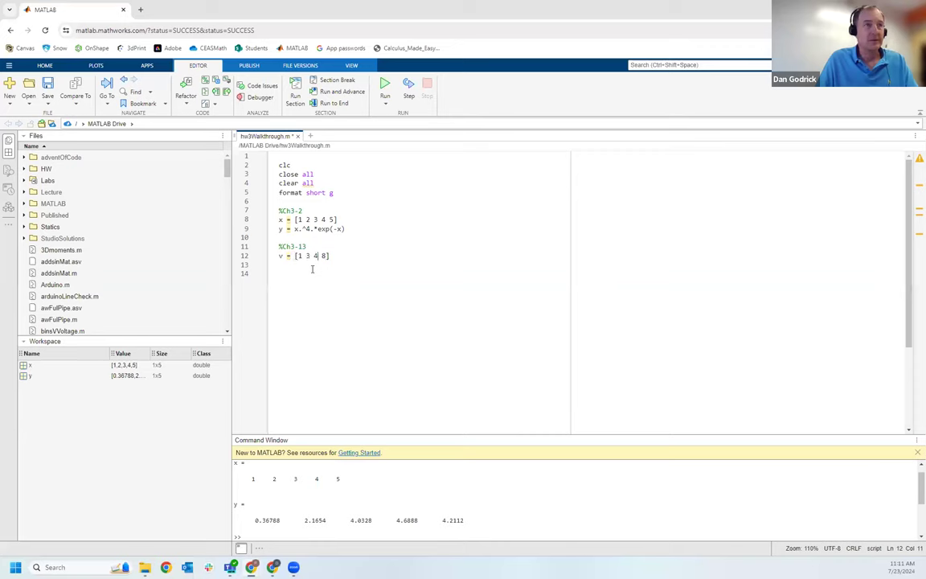
{"action": "type", "text": "5"}
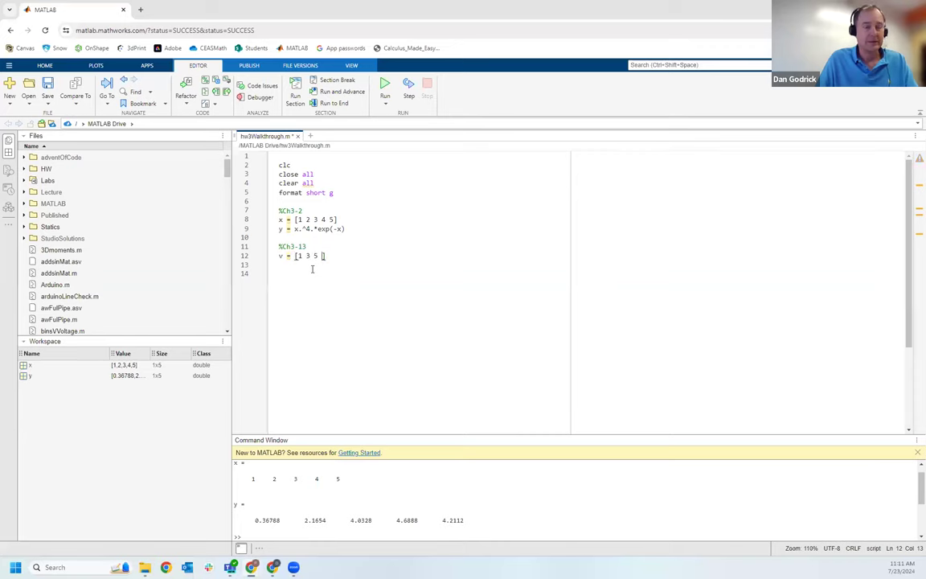
{"action": "key", "text": "Right"}
{"action": "key", "text": "Delete"}
{"action": "type", "text": "7"}
Step: Add a = 3*v below v and run the script, giving 3 9 15 21
{"action": "key", "text": "Down"}
{"action": "key", "text": "Return"}
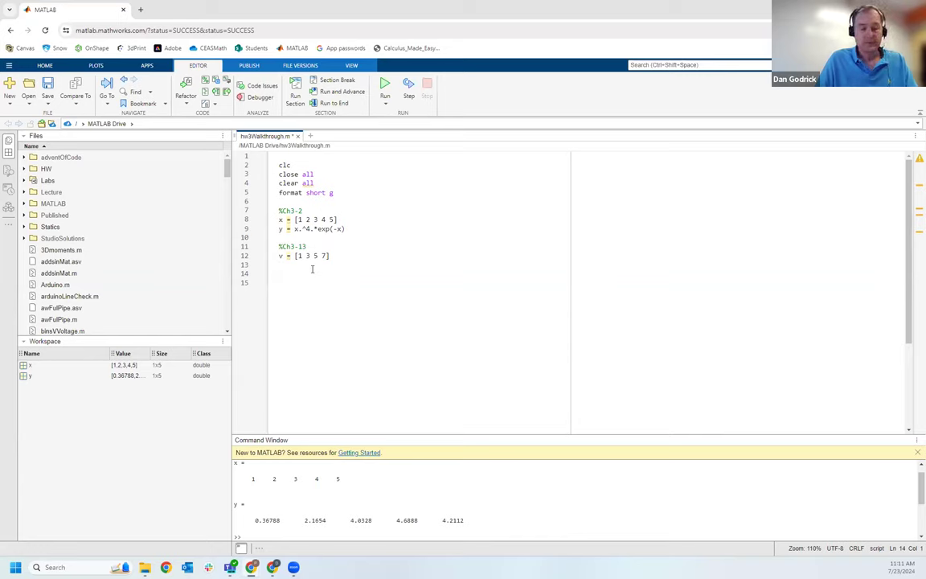
{"action": "type", "text": "3"}
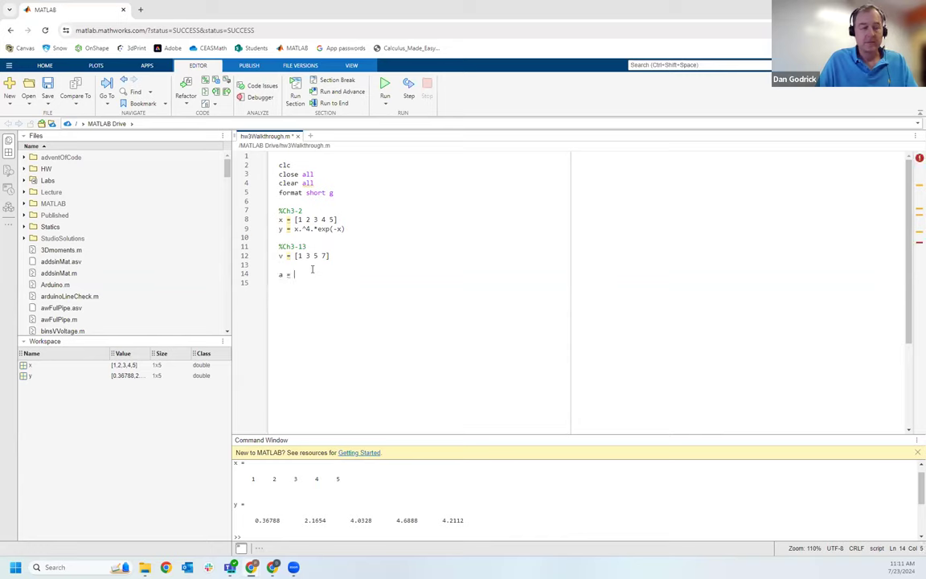
{"action": "type", "text": "*v"}
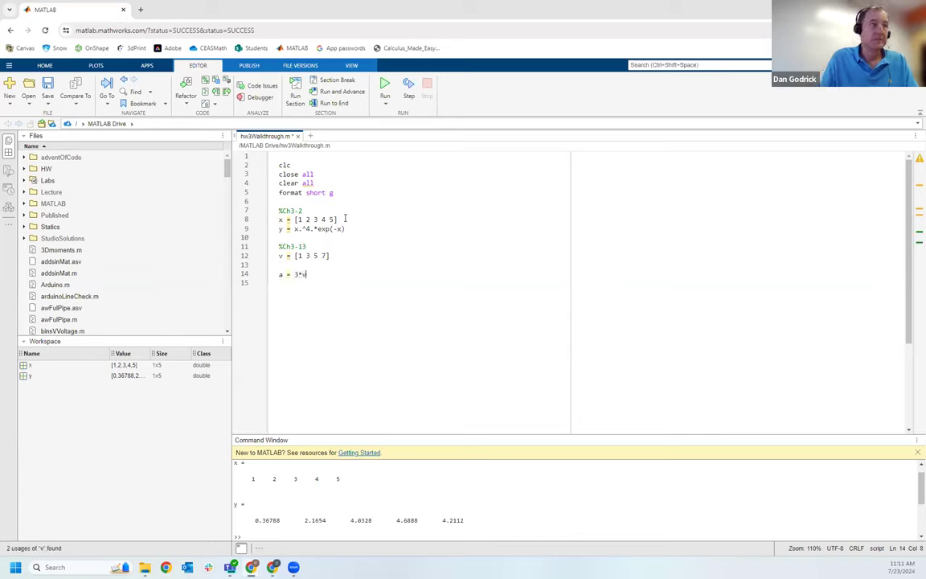
{"action": "left_click", "coordinate": [387, 85]}
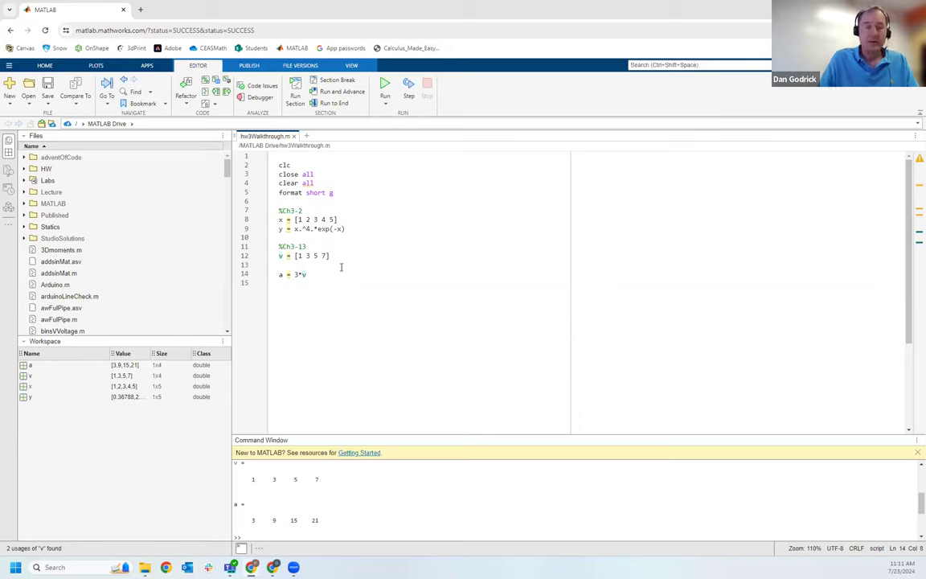
Step: Add b = v^2, run it to get the incorrect-dimensions error, and add blank lines
{"action": "key", "text": "Return"}
{"action": "type", "text": "b = "}
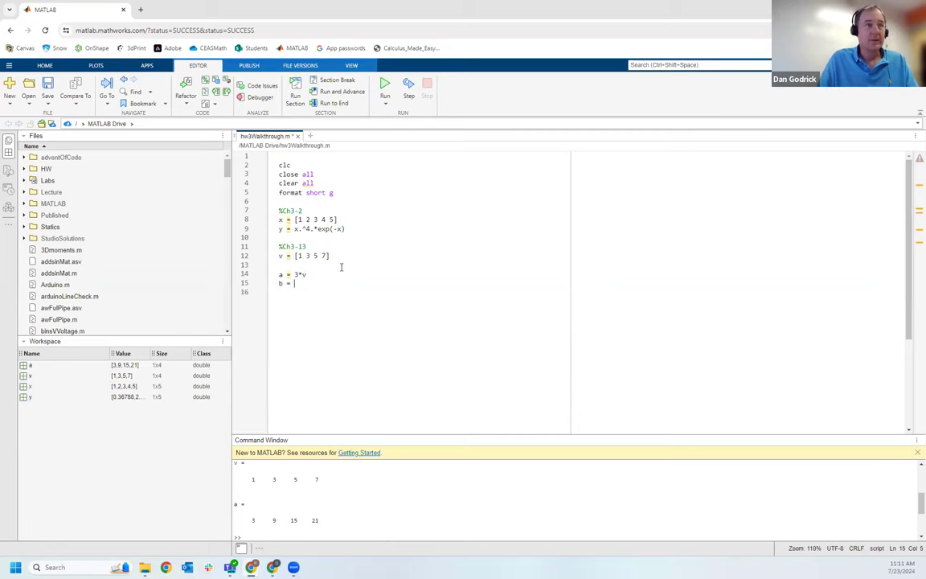
{"action": "type", "text": "v^2"}
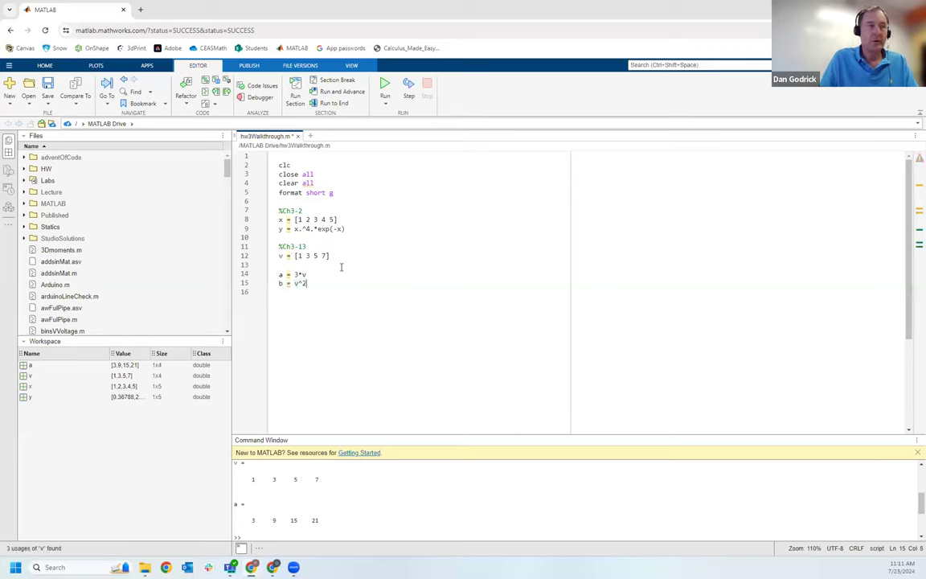
{"action": "left_click", "coordinate": [385, 84]}
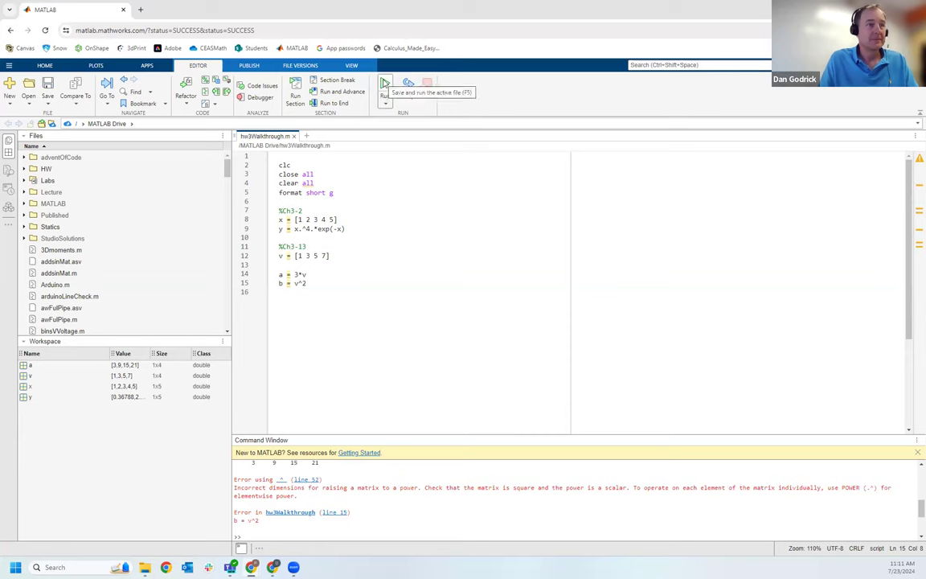
{"action": "left_click", "coordinate": [322, 219]}
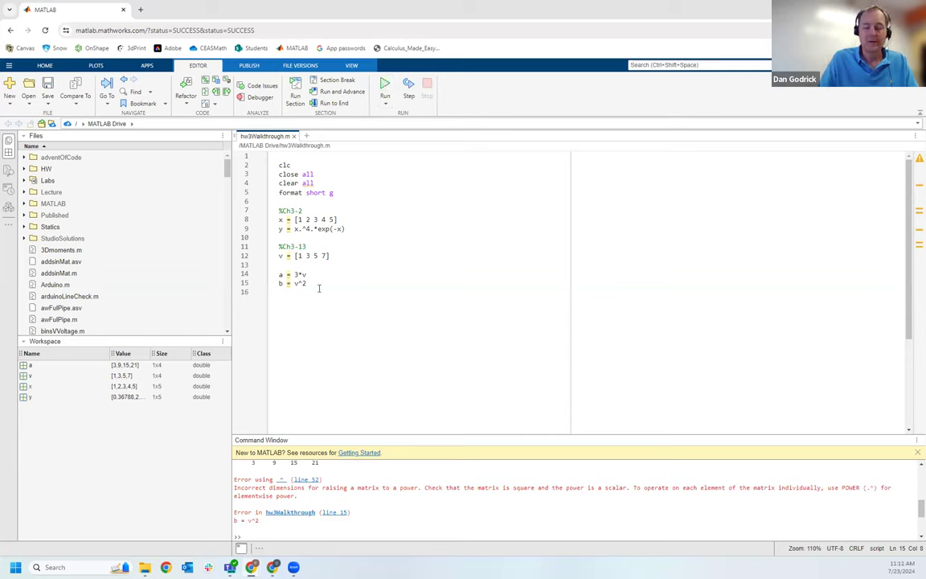
{"action": "key", "text": "Return"}
{"action": "key", "text": "Return"}
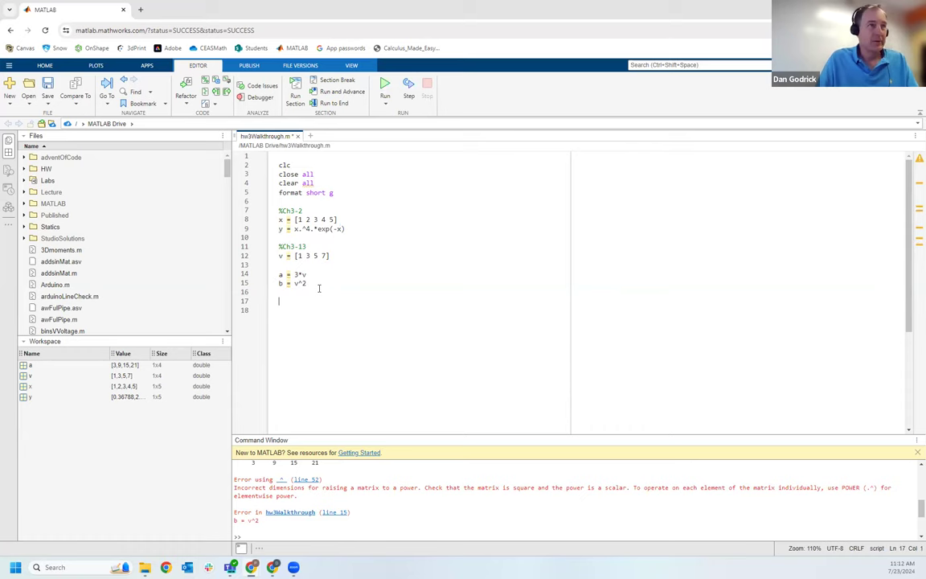
Step: Read the HW 3 doc's alpha task for R&K problem 30, then switch back to the script
{"action": "key", "text": "alt+Tab"}
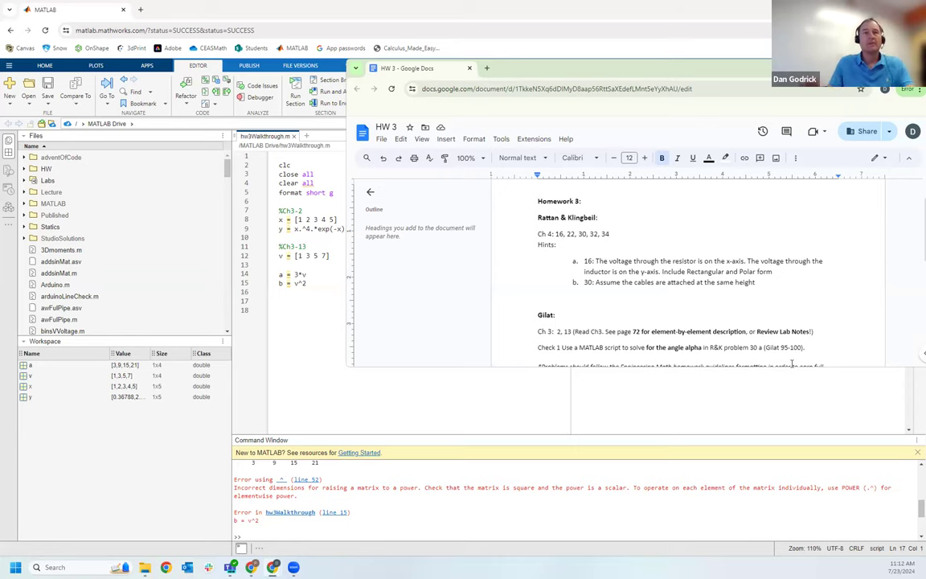
{"action": "left_click", "coordinate": [304, 326]}
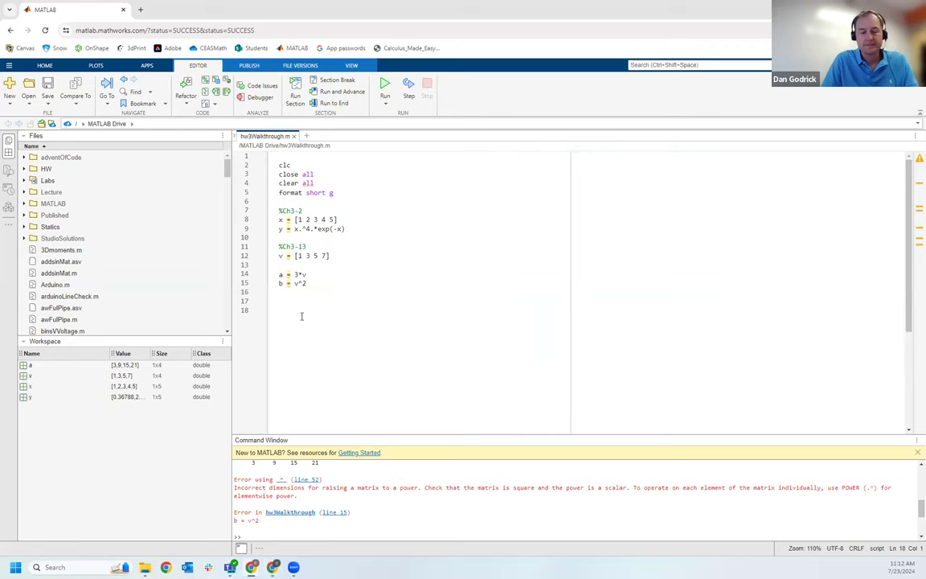
Step: Add a %R&K 4-30a heading with a commented-out %alpha = ? placeholder beneath it
{"action": "type", "text": "%30a"}
{"action": "key", "text": "Return"}
{"action": "key", "text": "Return"}
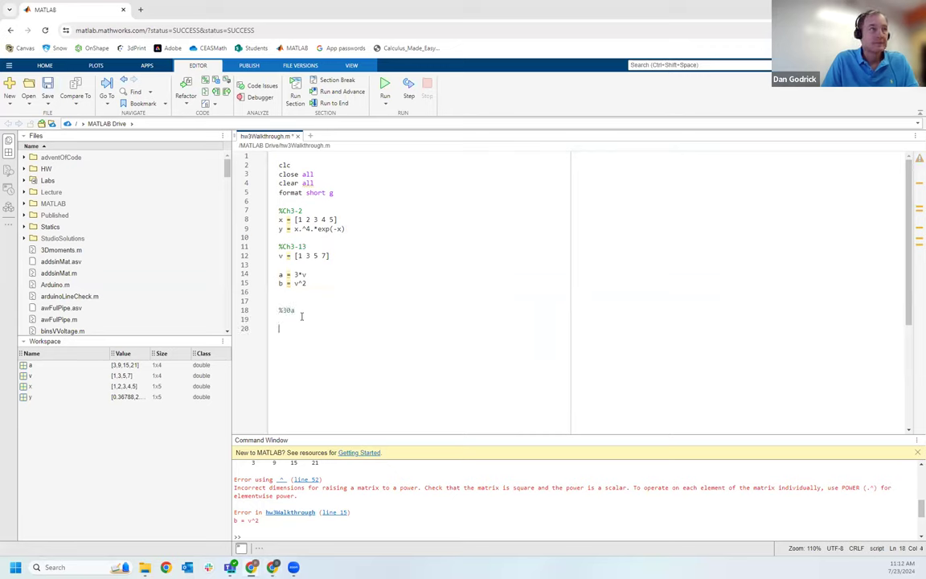
{"action": "key", "text": "Up"}
{"action": "key", "text": "Up"}
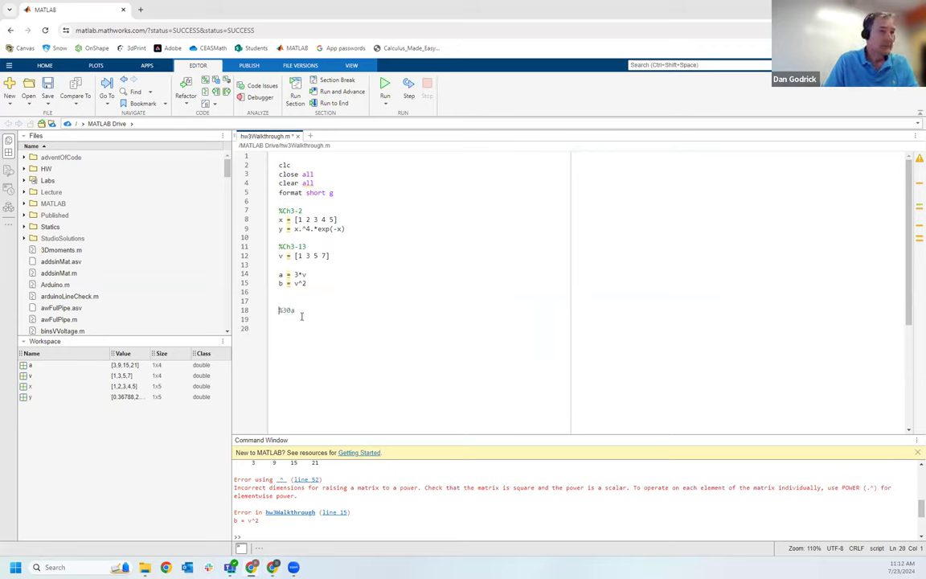
{"action": "key", "text": "Right"}
{"action": "type", "text": "C"}
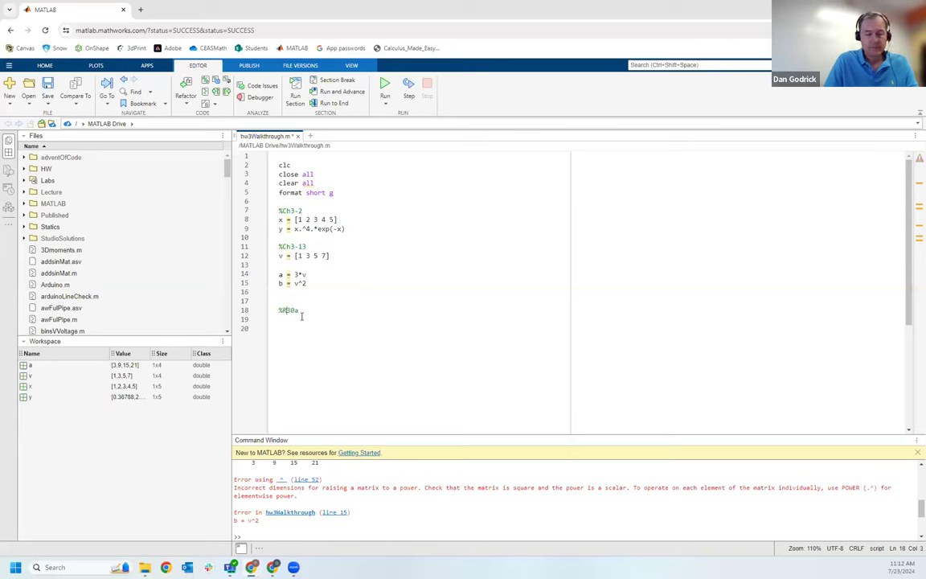
{"action": "type", "text": "&K "}
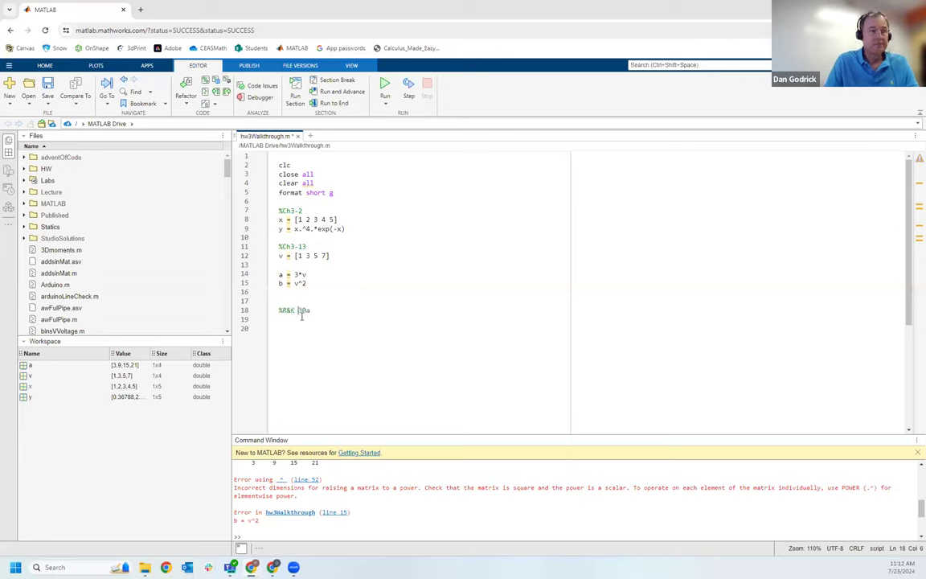
{"action": "type", "text": "4-30a  al"}
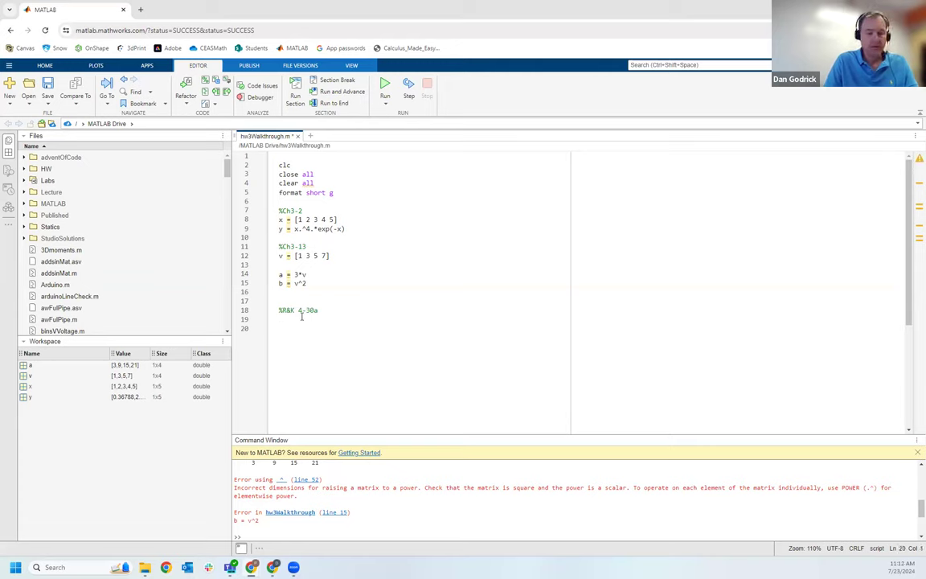
{"action": "type", "text": "pha"}
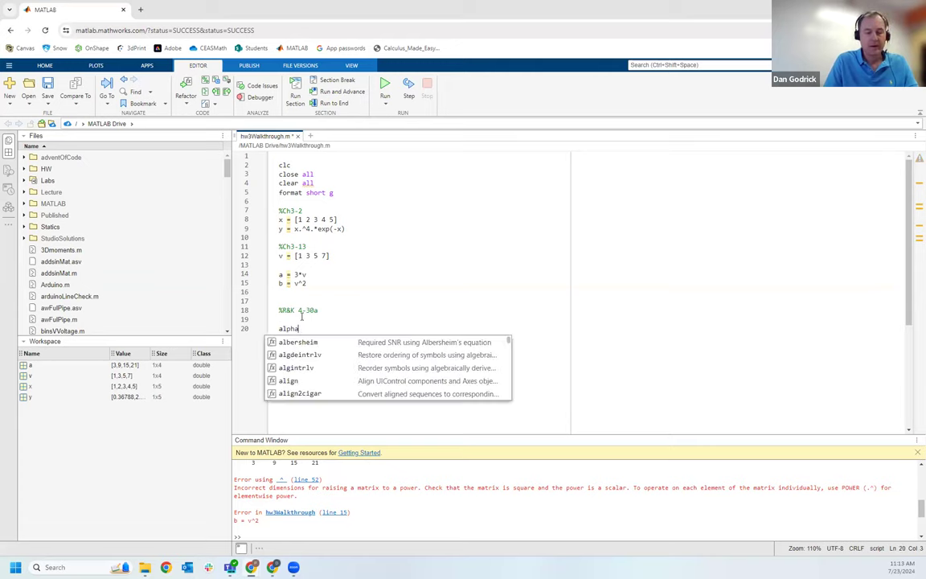
{"action": "type", "text": " = ?"}
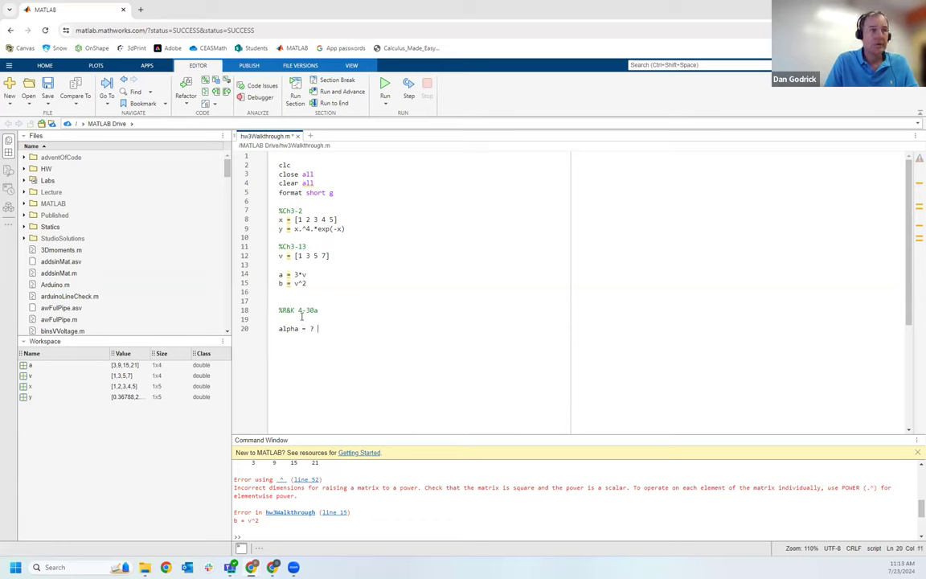
{"action": "key", "text": "Return"}
{"action": "key", "text": "Return"}
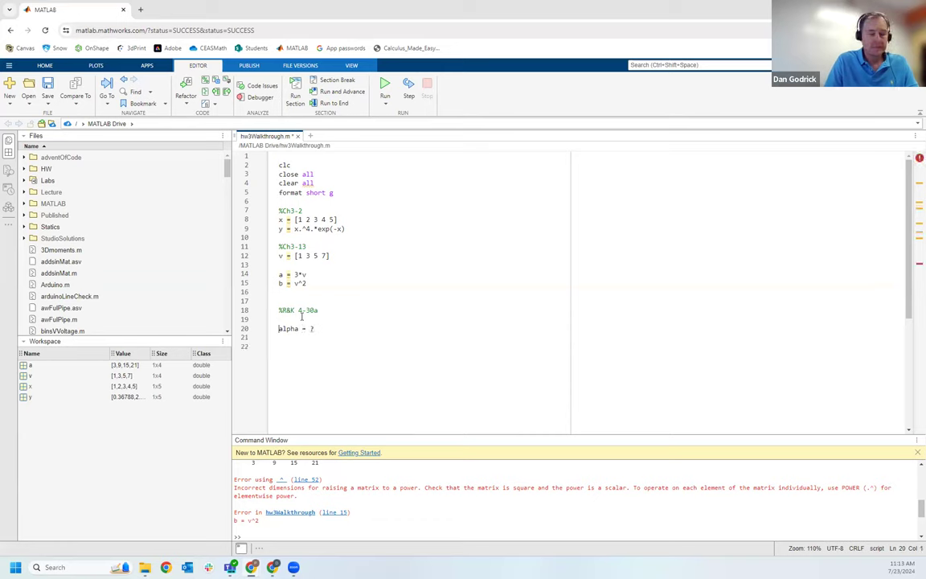
{"action": "key", "text": "Up"}
{"action": "type", "text": "%"}
{"action": "key", "text": "Down"}
{"action": "key", "text": "Down"}
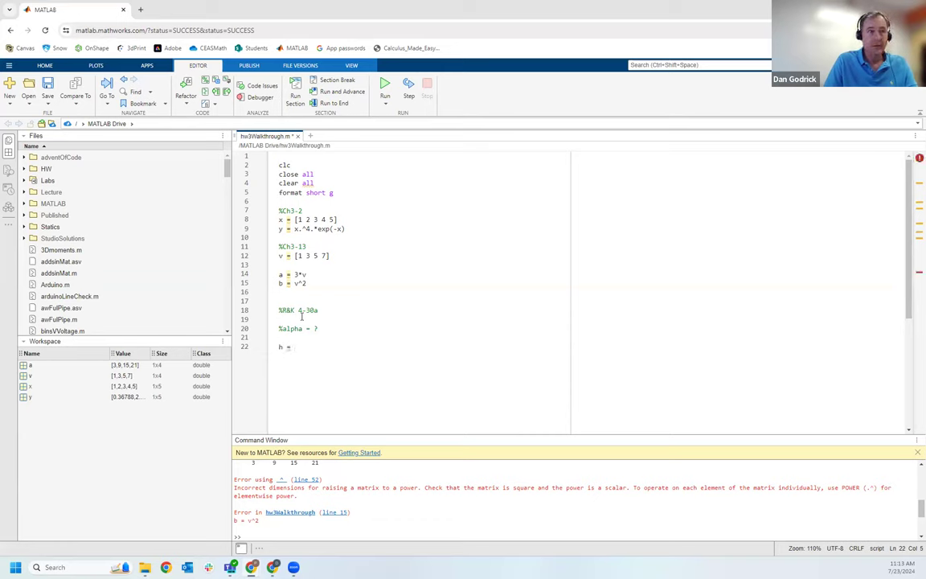
Step: Write the formula h = sind/cosd(45)*5 using degree-based sine and cosine
{"action": "type", "text": "sin"}
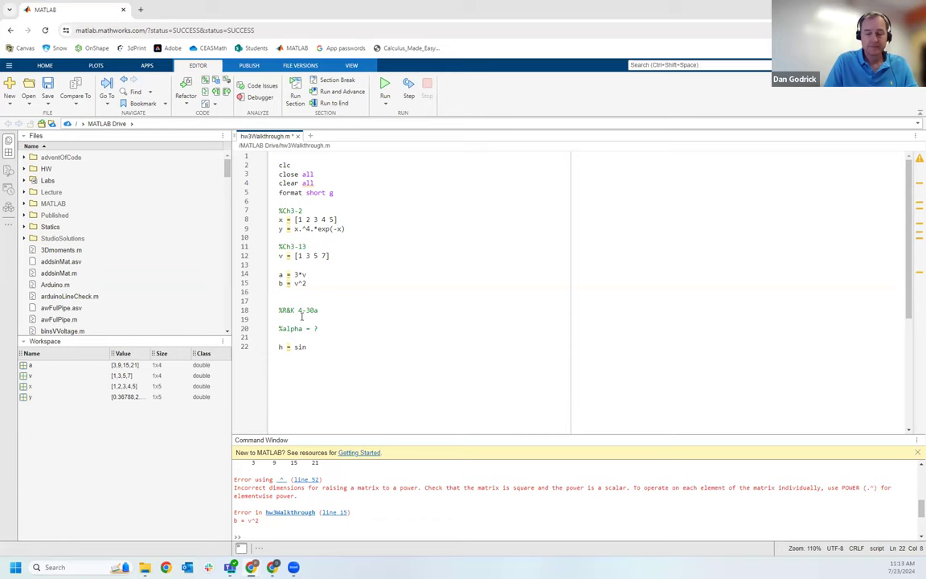
{"action": "type", "text": "/cos("}
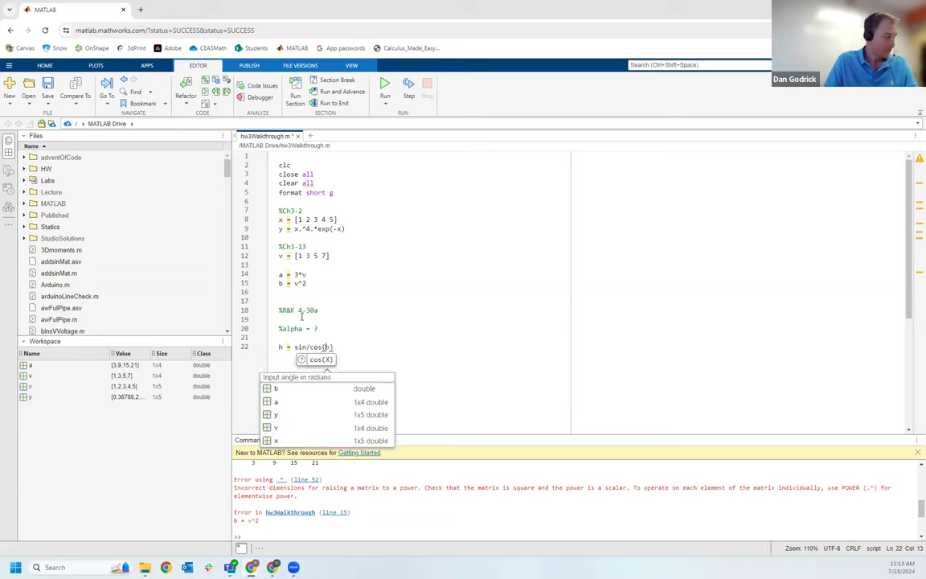
{"action": "type", "text": "45"}
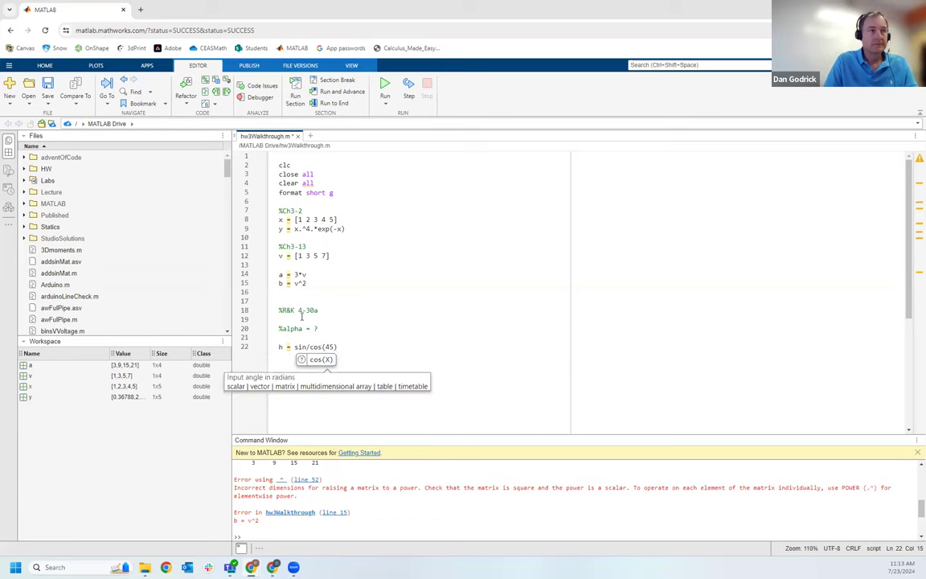
{"action": "type", "text": ")*5"}
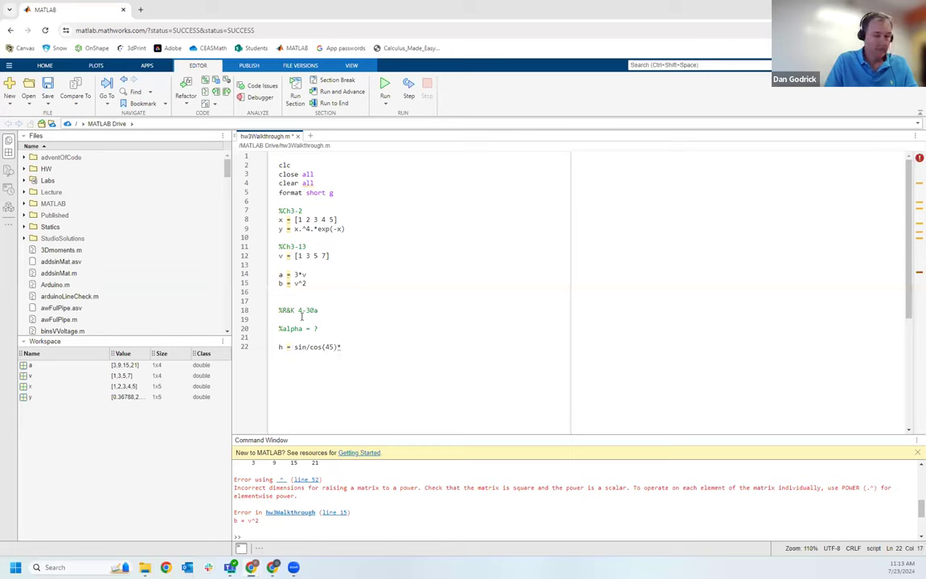
{"action": "key", "text": "Left"}
{"action": "key", "text": "Left"}
{"action": "key", "text": "Left"}
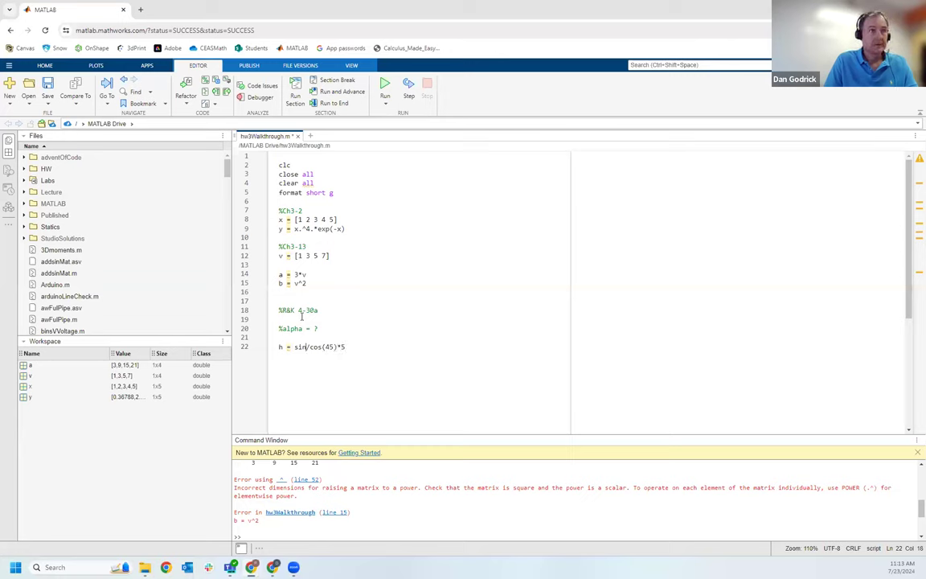
{"action": "type", "text": "d"}
{"action": "key", "text": "Right"}
{"action": "key", "text": "Right"}
{"action": "key", "text": "Right"}
{"action": "type", "text": "d"}
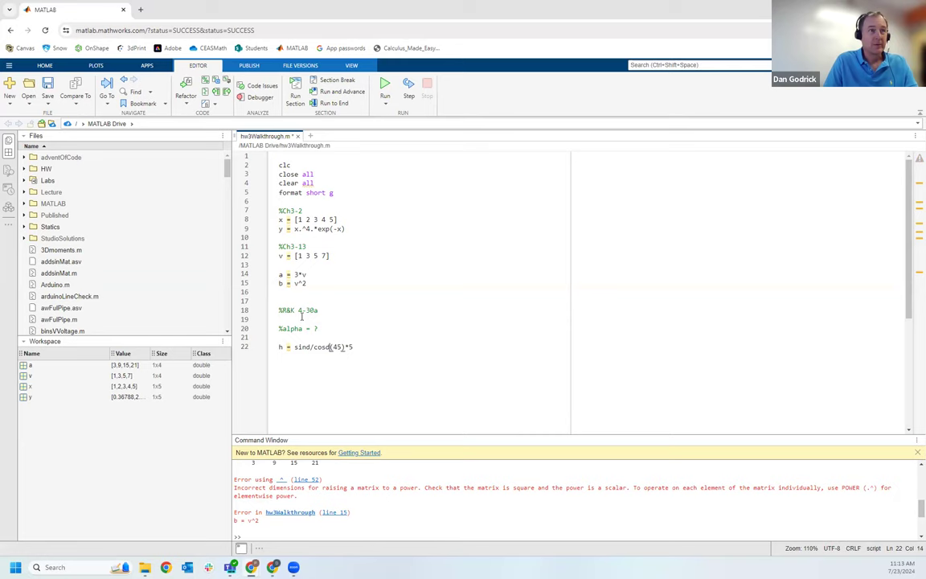
{"action": "key", "text": "End"}
{"action": "key", "text": "Return"}
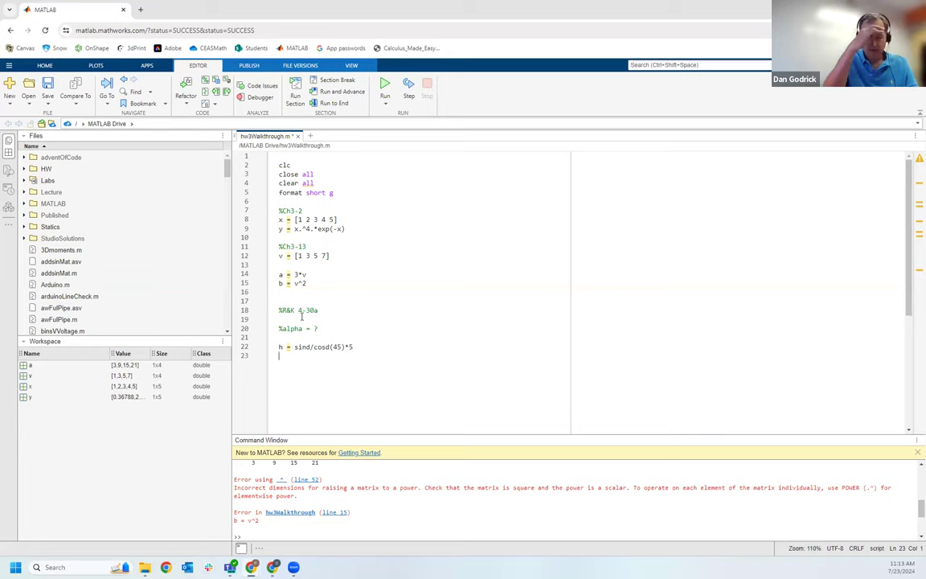
Step: Add h = sind/cosd(alpha)*10 on the next line and begin an asind expression
{"action": "type", "text": "h = "}
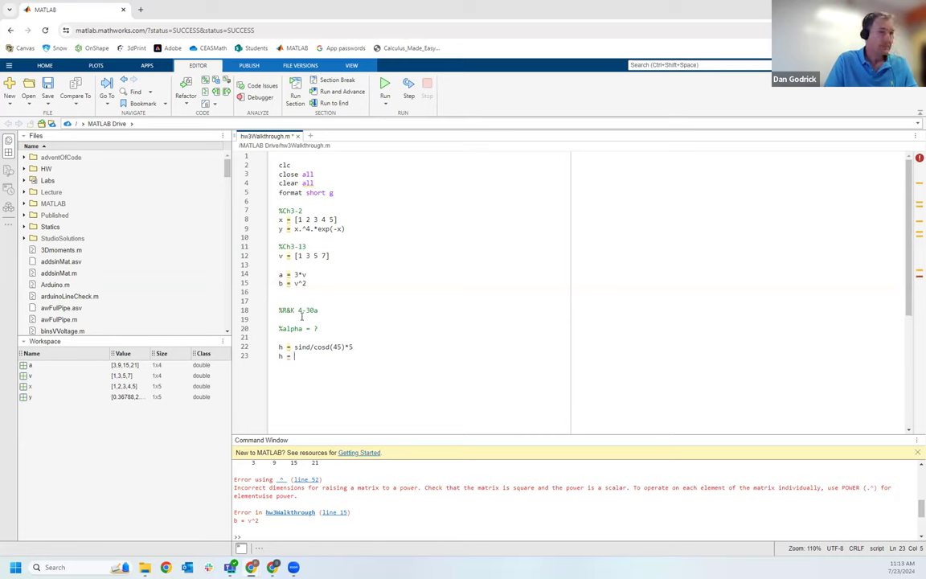
{"action": "type", "text": "sind"}
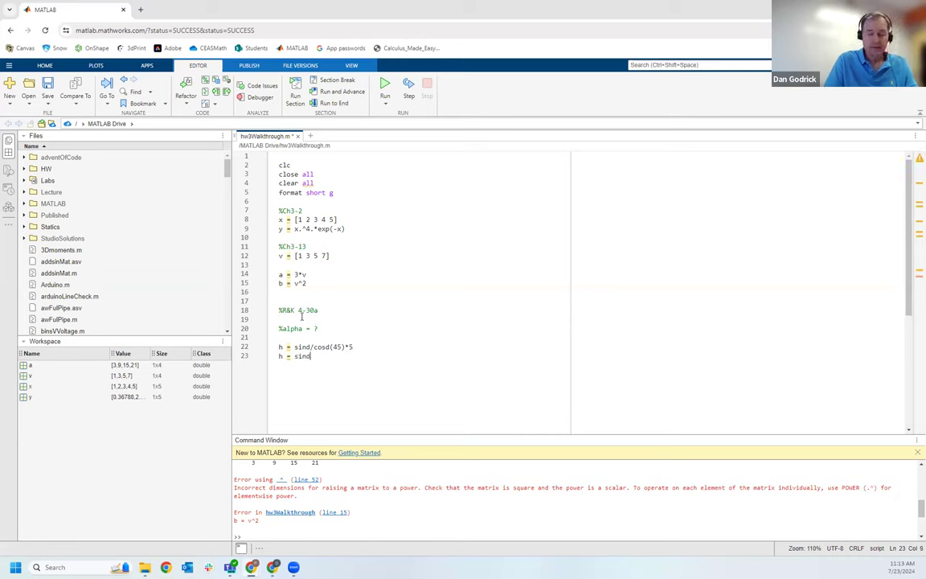
{"action": "type", "text": "/cos(a"}
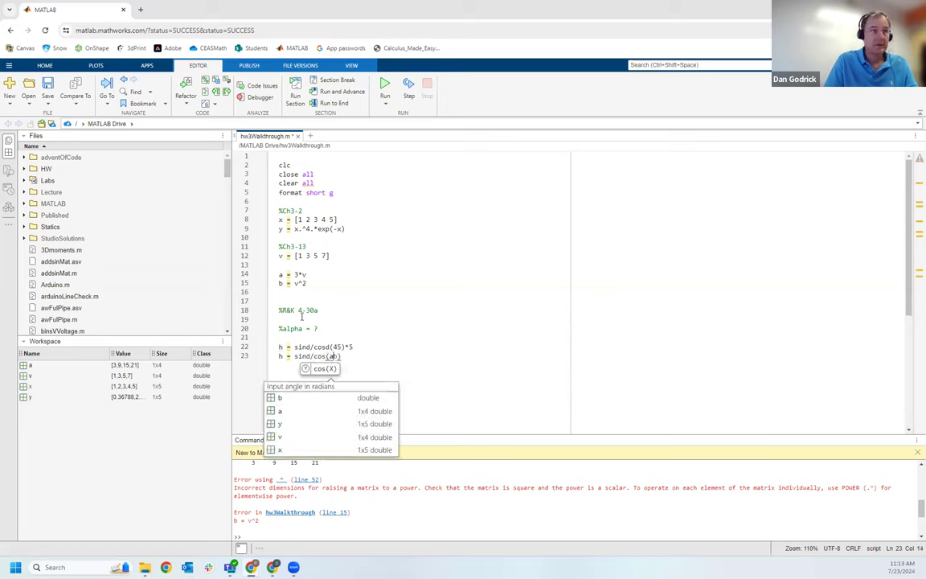
{"action": "type", "text": "lpha)*"}
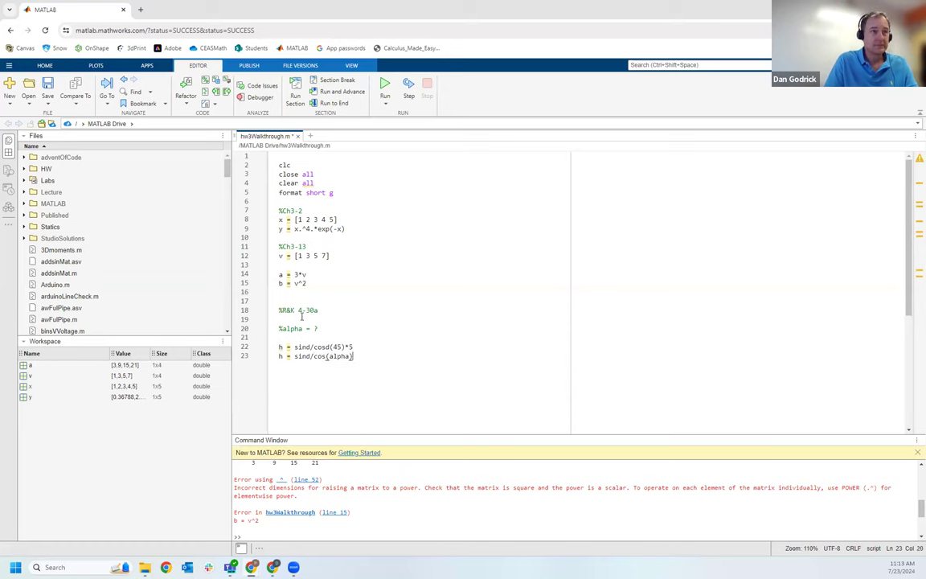
{"action": "type", "text": "10"}
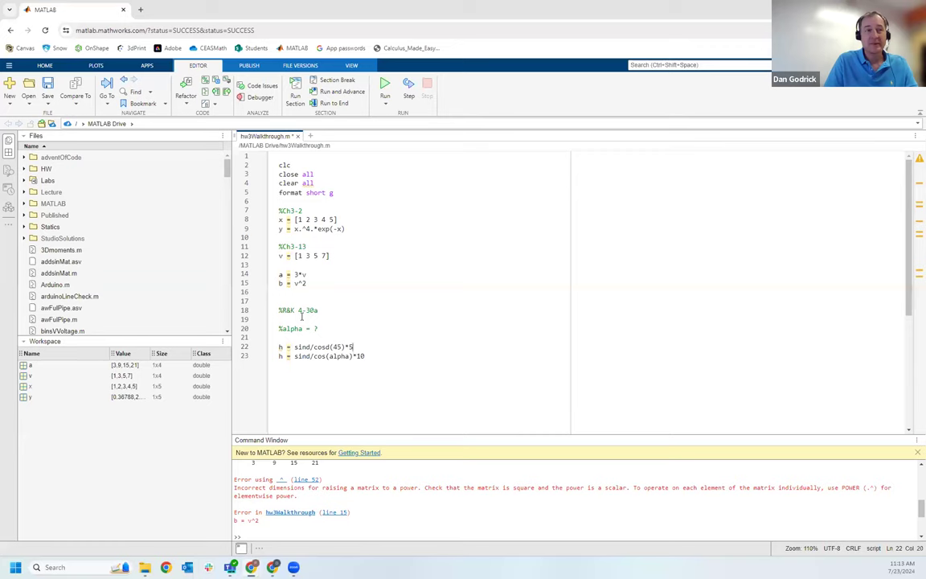
{"action": "key", "text": "Left"}
{"action": "key", "text": "Left"}
{"action": "key", "text": "Left"}
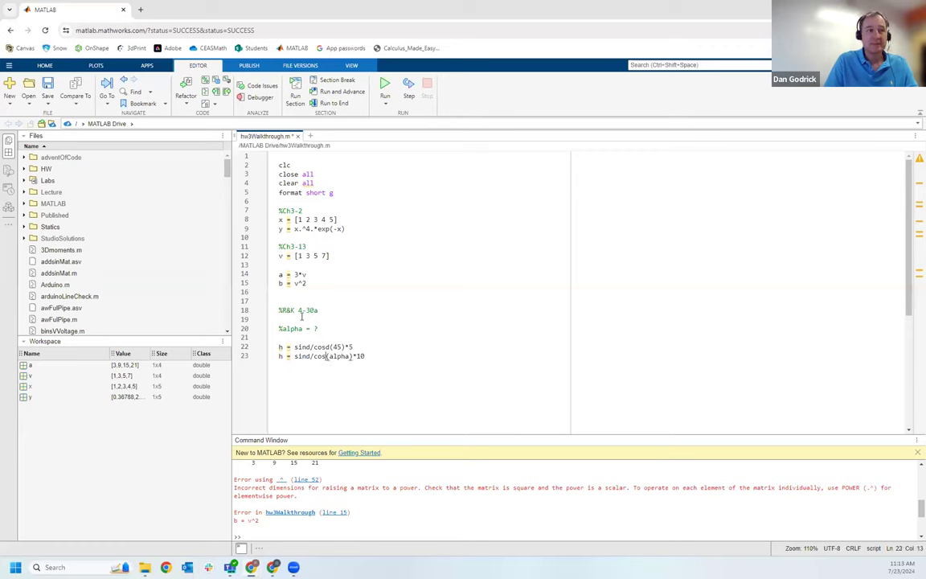
{"action": "type", "text": "d"}
{"action": "key", "text": "Right"}
{"action": "key", "text": "Right"}
{"action": "key", "text": "Right"}
{"action": "key", "text": "Return"}
{"action": "type", "text": "asind"}
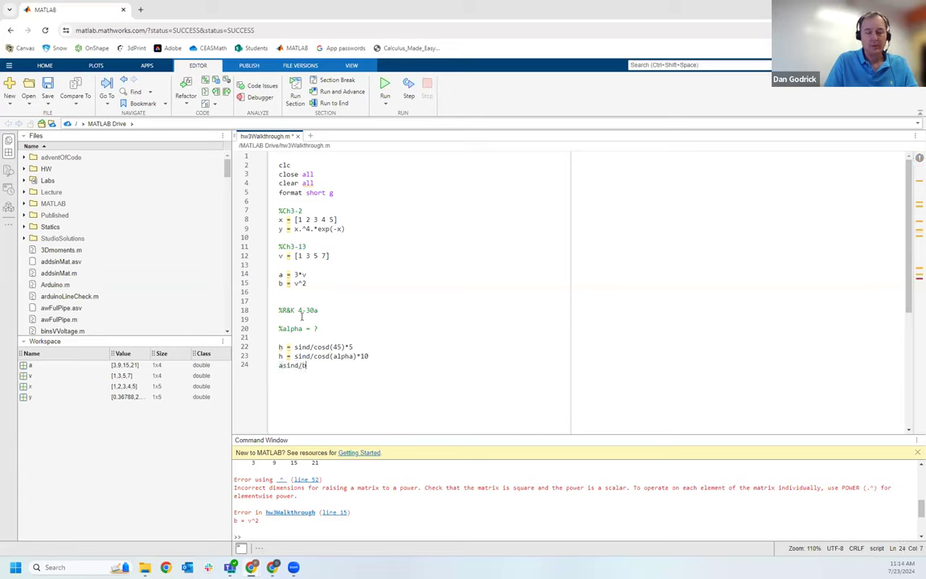
{"action": "type", "text": "(as"}
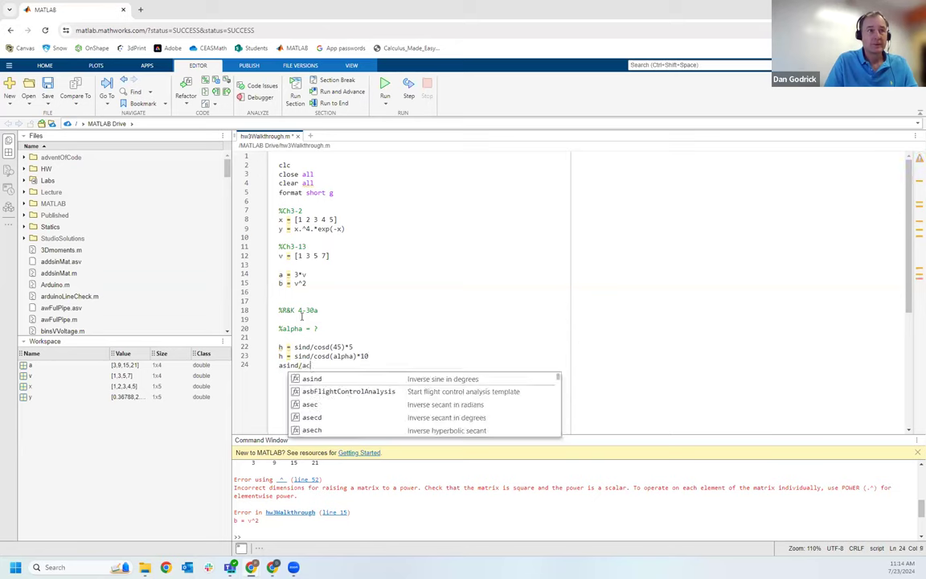
Step: Complete the asind/acosd line, delete the trial lines 21–24, and save the script
{"action": "key", "text": "BackSpace"}
{"action": "type", "text": "cosd"}
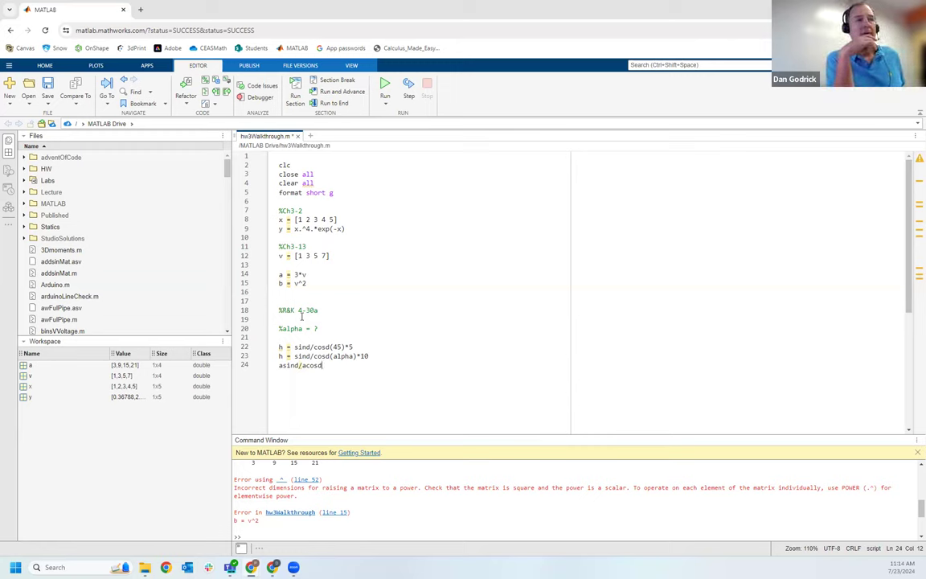
{"action": "key", "text": "shift+Up"}
{"action": "key", "text": "shift+Up"}
{"action": "key", "text": "shift+Up"}
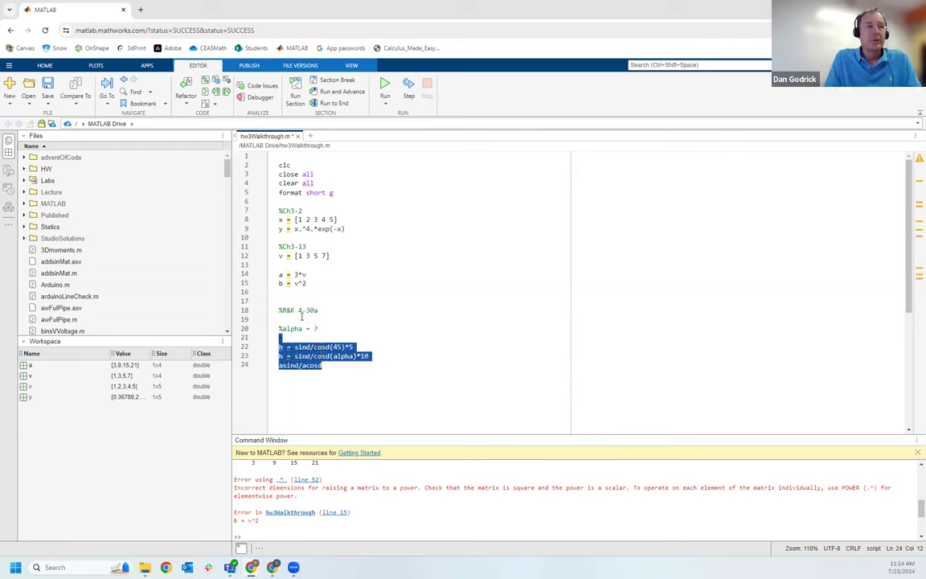
{"action": "key", "text": "Delete"}
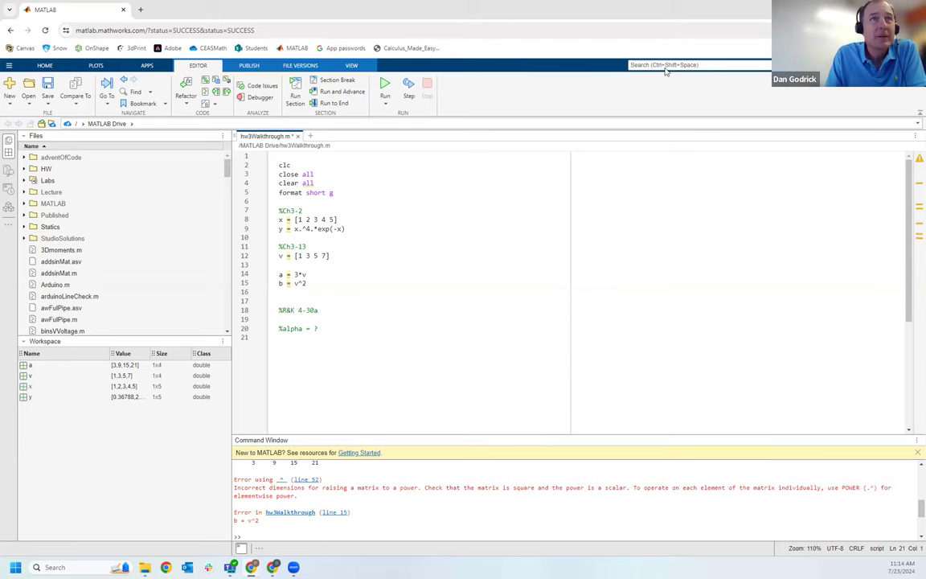
{"action": "key", "text": "ctrl+s"}
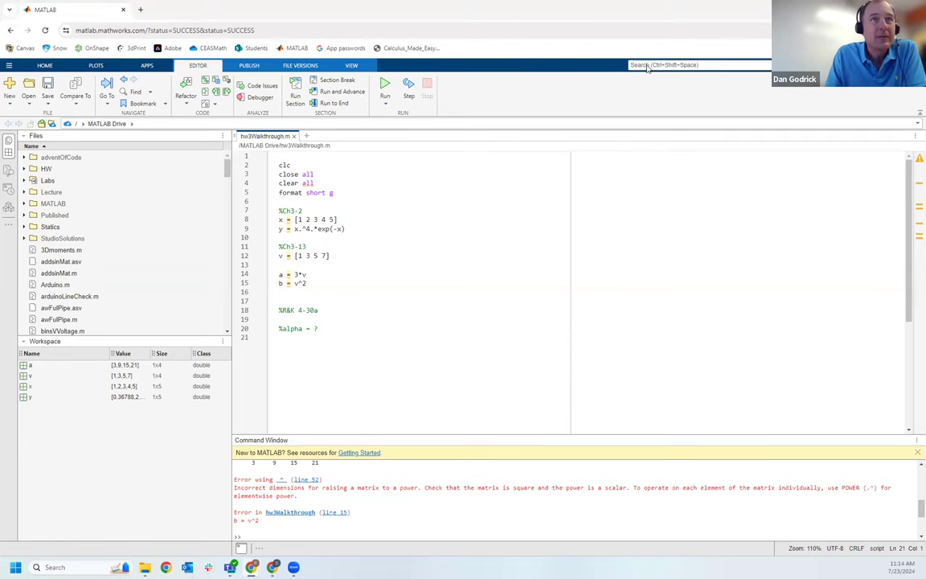